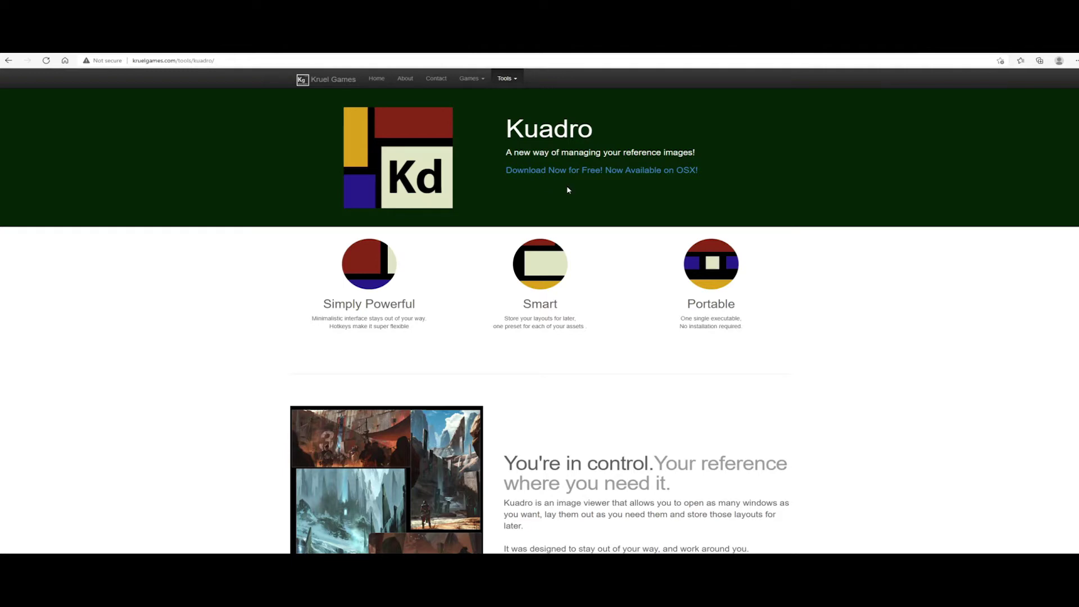
{"action": "scroll", "coordinate": [567, 190], "scroll_direction": "down", "scroll_amount": 14}
{"action": "scroll", "coordinate": [568, 189], "scroll_direction": "up", "scroll_amount": 2}
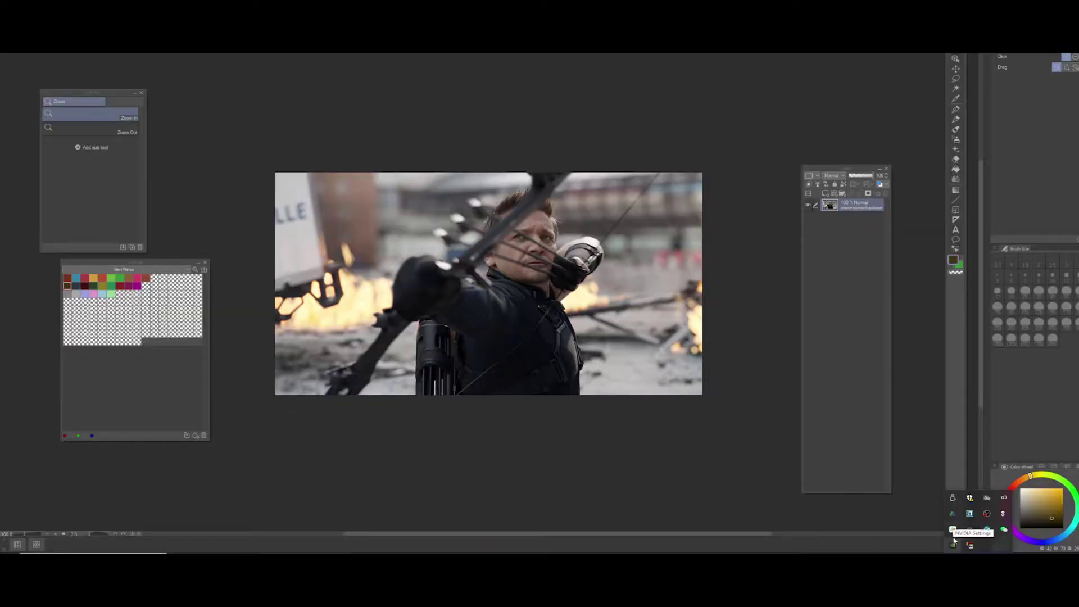
Step: Add the local photo of the female archer as a Kuadro reference image and place it beside the canvas's upper right corner
{"action": "left_click", "coordinate": [970, 545]}
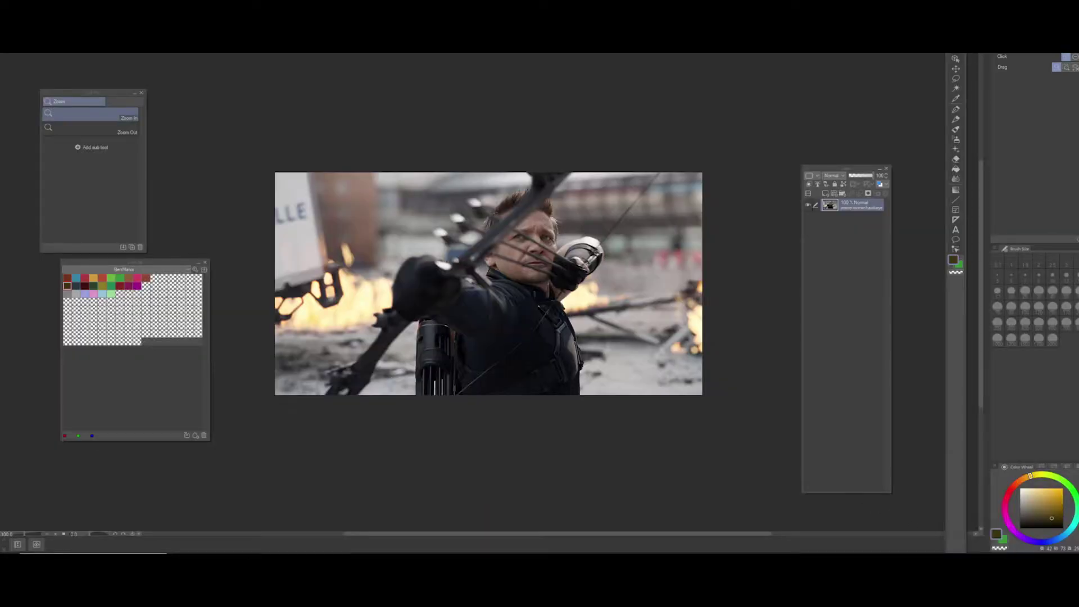
{"action": "left_click", "coordinate": [978, 559]}
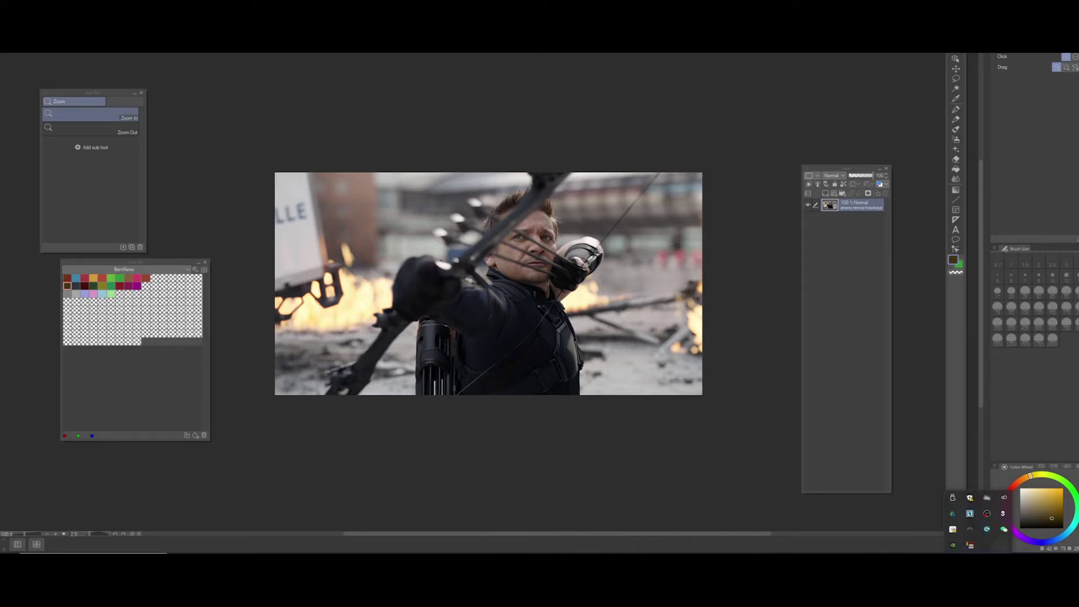
{"action": "left_click", "coordinate": [983, 553]}
{"action": "left_click", "coordinate": [982, 553]}
{"action": "right_click", "coordinate": [971, 548]}
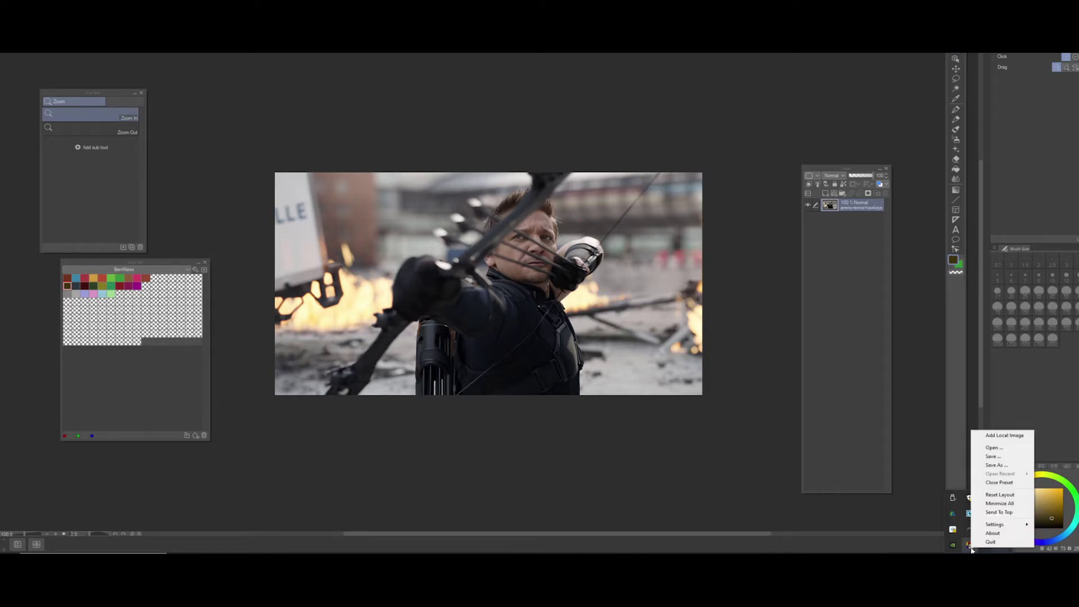
{"action": "left_click", "coordinate": [992, 436]}
{"action": "left_click_drag", "start_coordinate": [703, 238], "coordinate": [849, 139]}
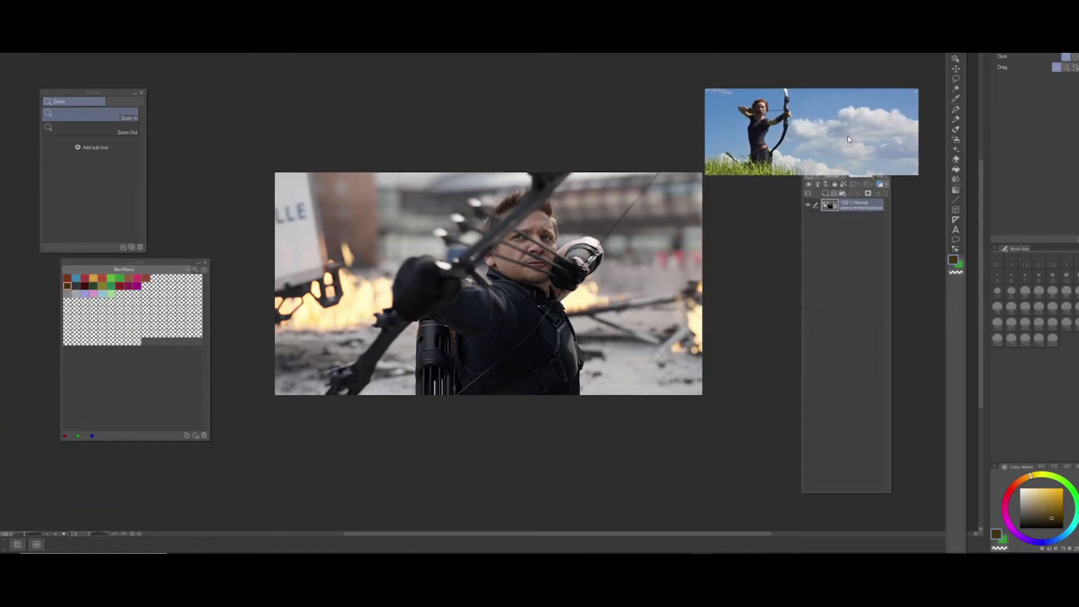
Step: Keep the archer reference always on top and reshape its window into a narrower, taller frame zoomed in on the archer
{"action": "right_click", "coordinate": [782, 121]}
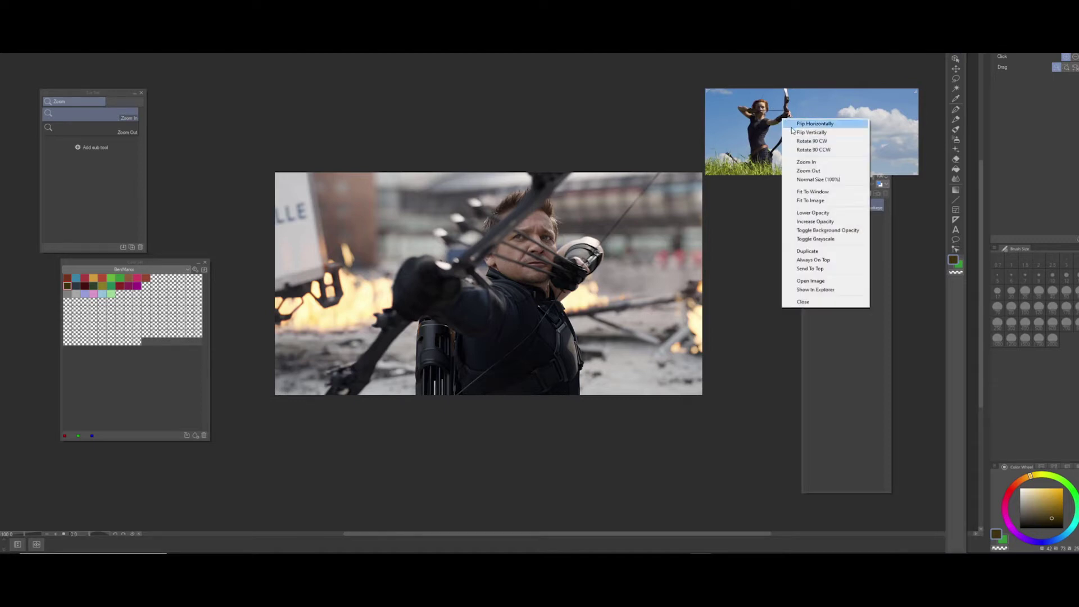
{"action": "left_click", "coordinate": [813, 260]}
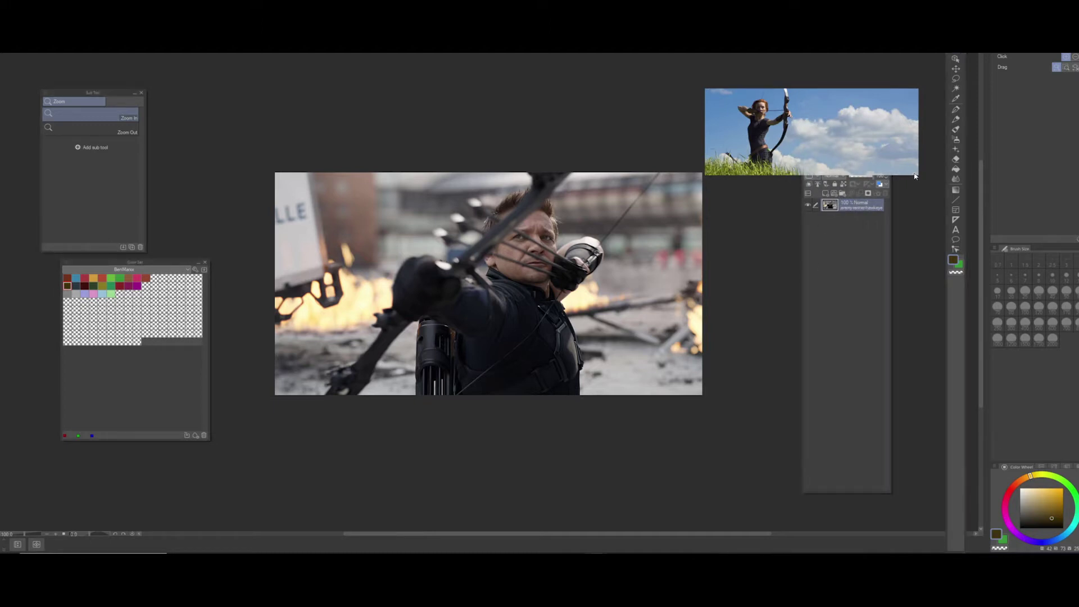
{"action": "left_click_drag", "start_coordinate": [917, 177], "coordinate": [840, 248]}
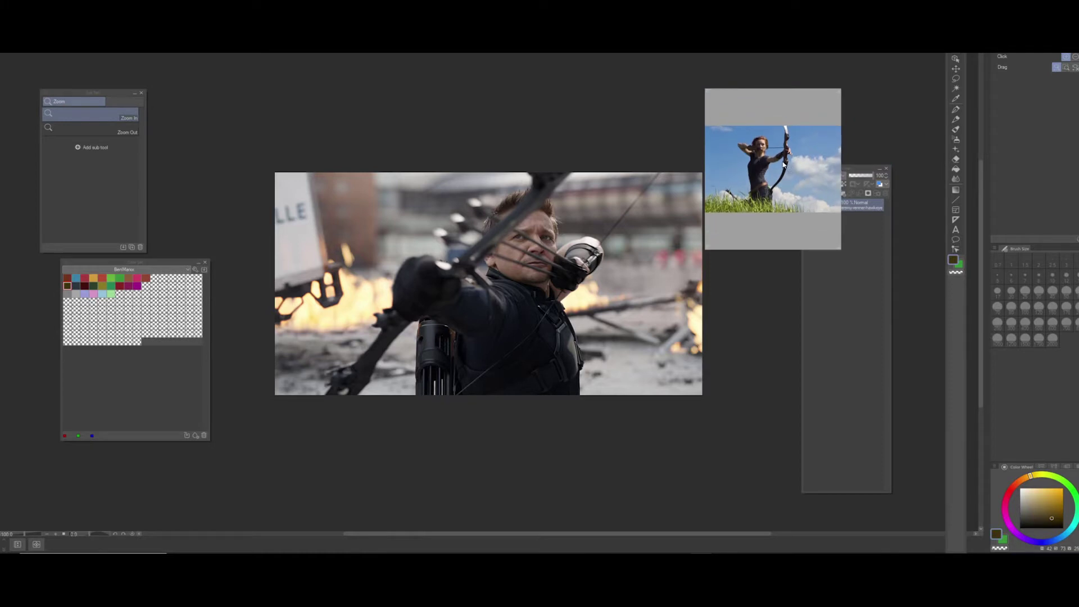
{"action": "scroll", "coordinate": [781, 164], "scroll_direction": "up", "scroll_amount": 5}
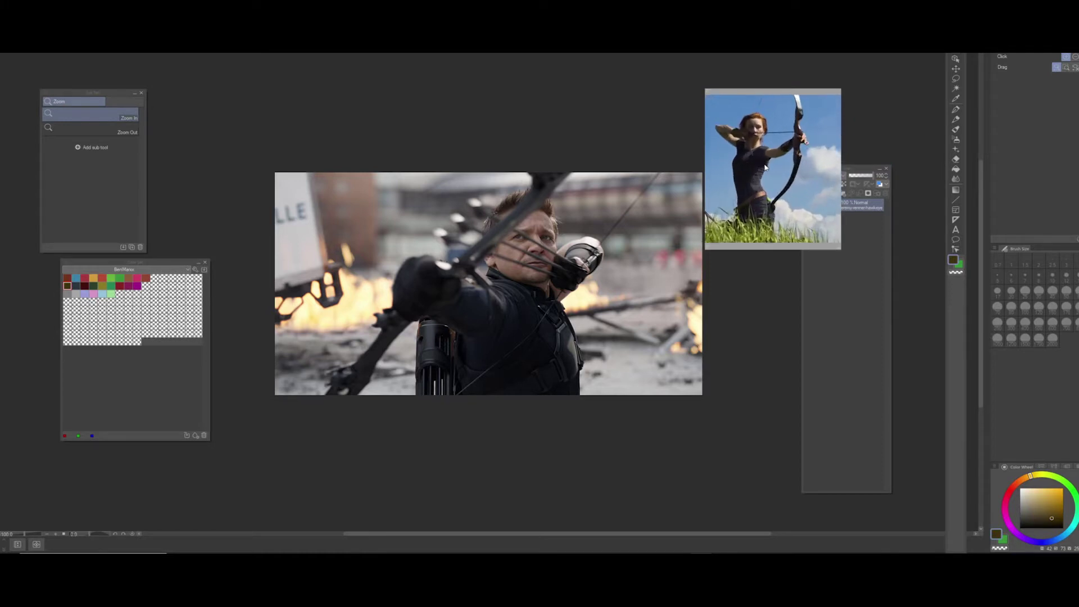
Step: Flip the archer reference horizontally and shift its window slightly down
{"action": "right_click", "coordinate": [756, 162]}
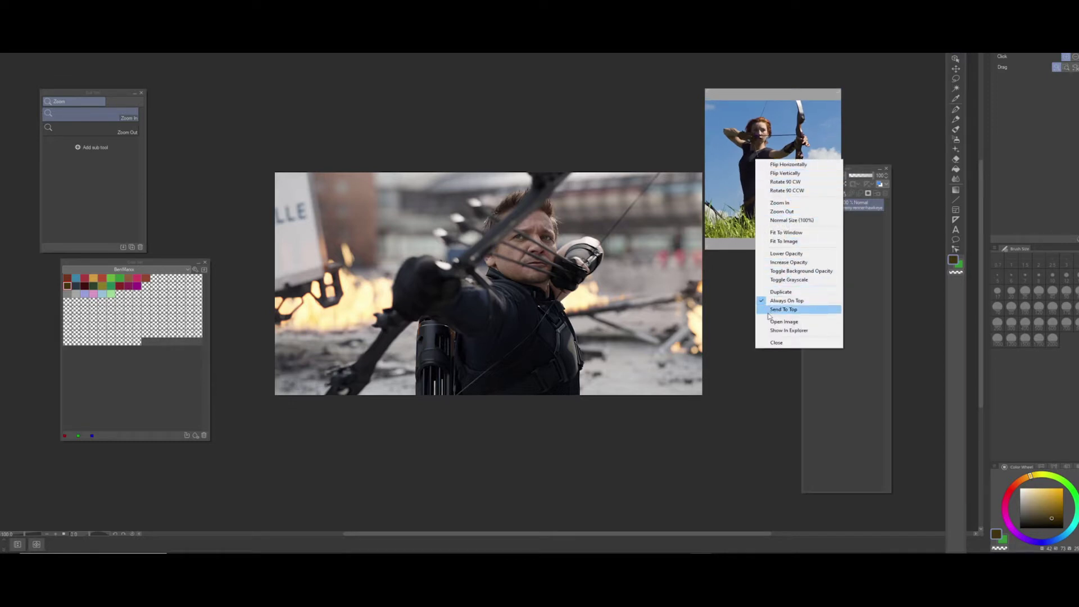
{"action": "left_click", "coordinate": [785, 164]}
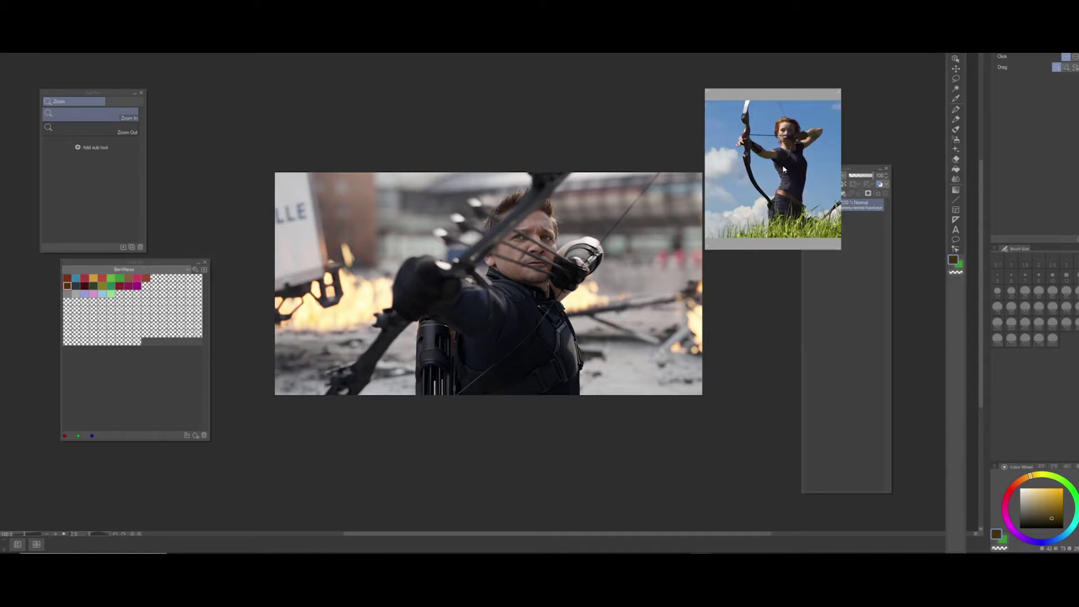
{"action": "left_click_drag", "start_coordinate": [769, 147], "coordinate": [767, 193]}
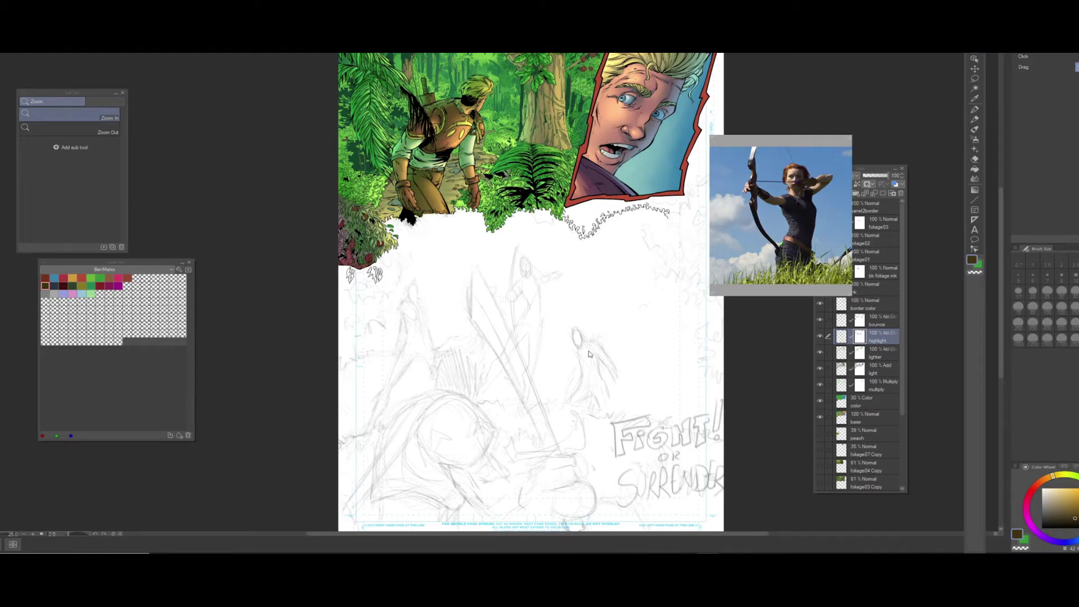
Step: Mirror the archer reference horizontally, flip it back and review its Always On Top option
{"action": "right_click", "coordinate": [777, 197]}
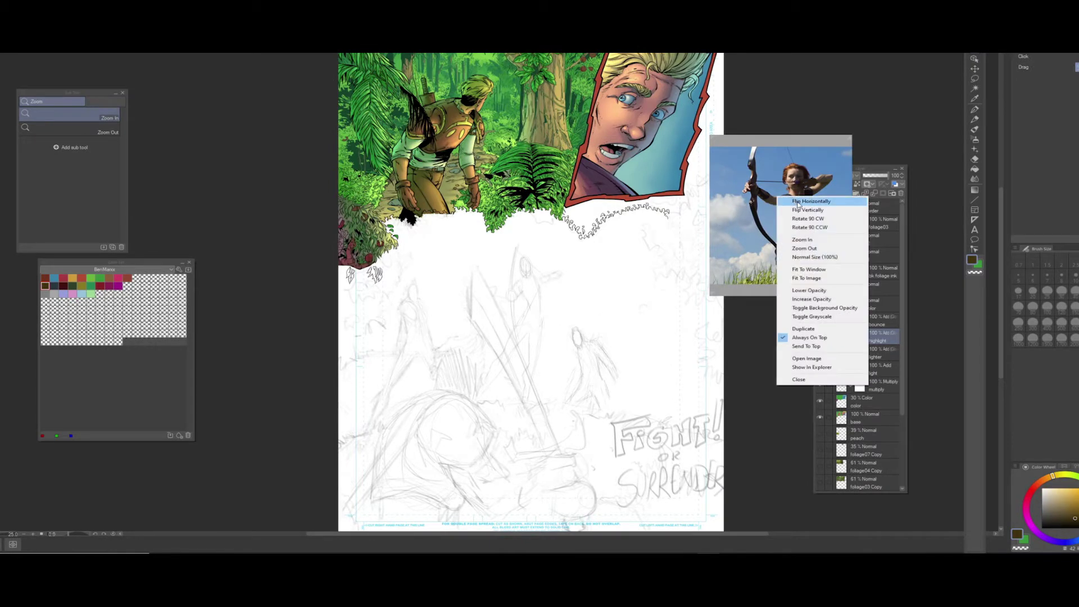
{"action": "left_click", "coordinate": [797, 203]}
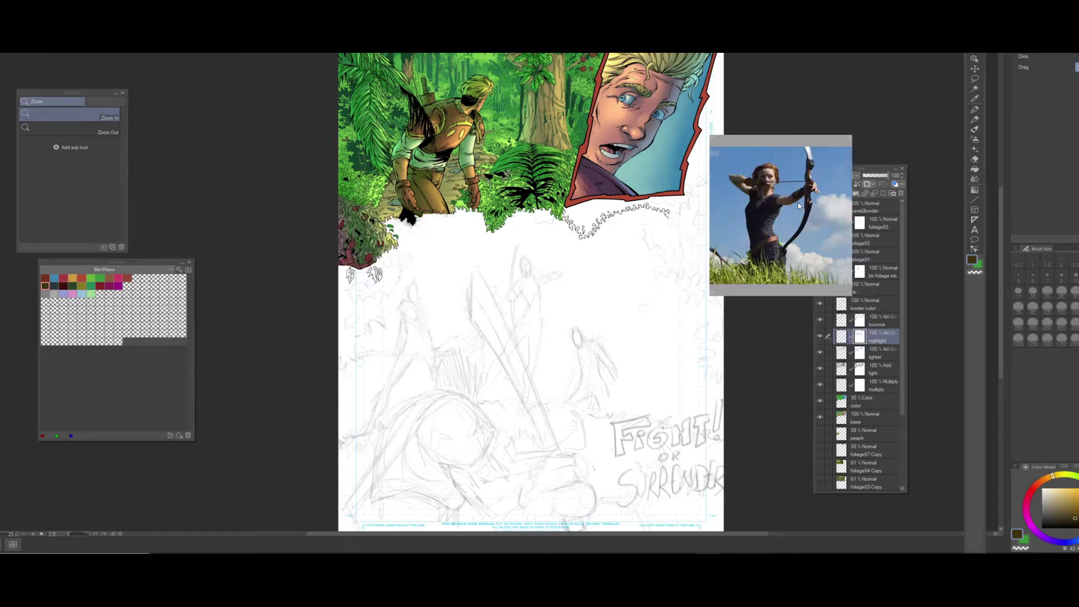
{"action": "right_click", "coordinate": [801, 197]}
{"action": "left_click", "coordinate": [805, 203]}
{"action": "right_click", "coordinate": [802, 209]}
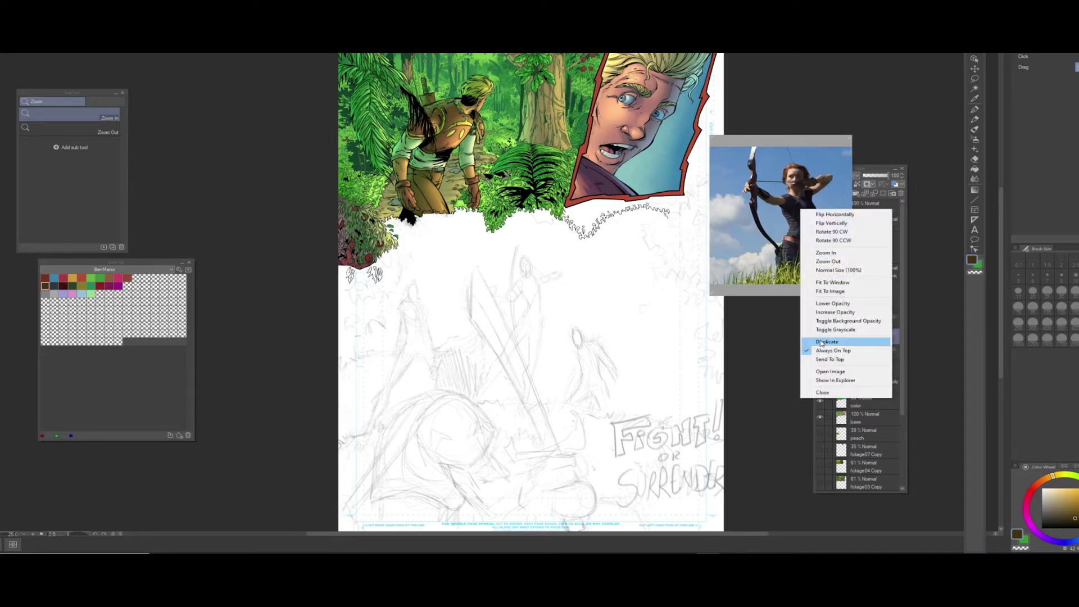
{"action": "left_click", "coordinate": [827, 353]}
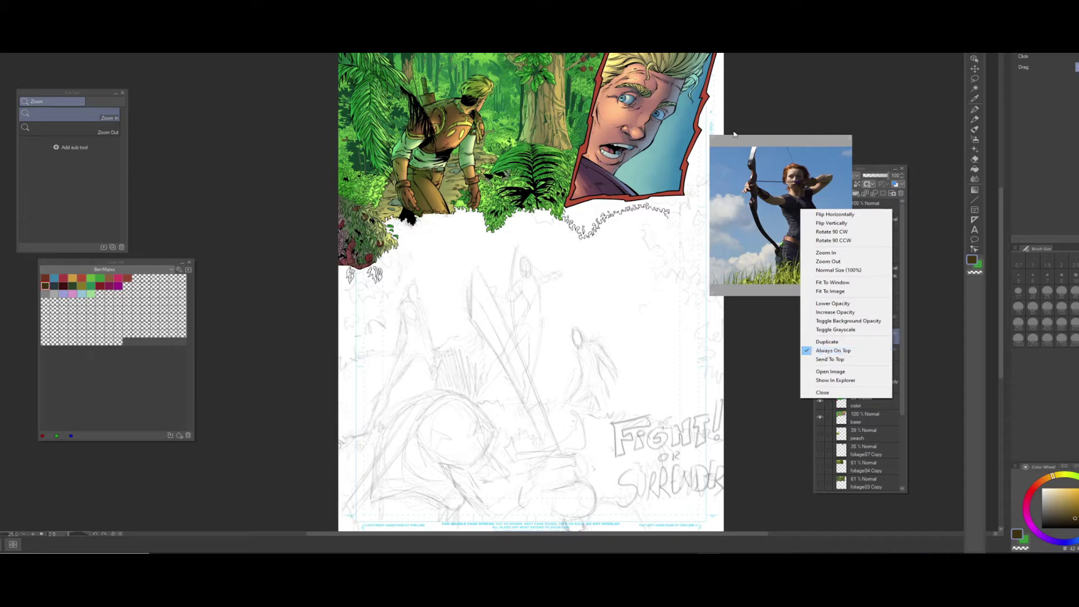
Step: Move the archer reference over the layer list, enlarge its window and reframe the zoomed archer inside it
{"action": "scroll", "coordinate": [772, 210], "scroll_direction": "up", "scroll_amount": 5}
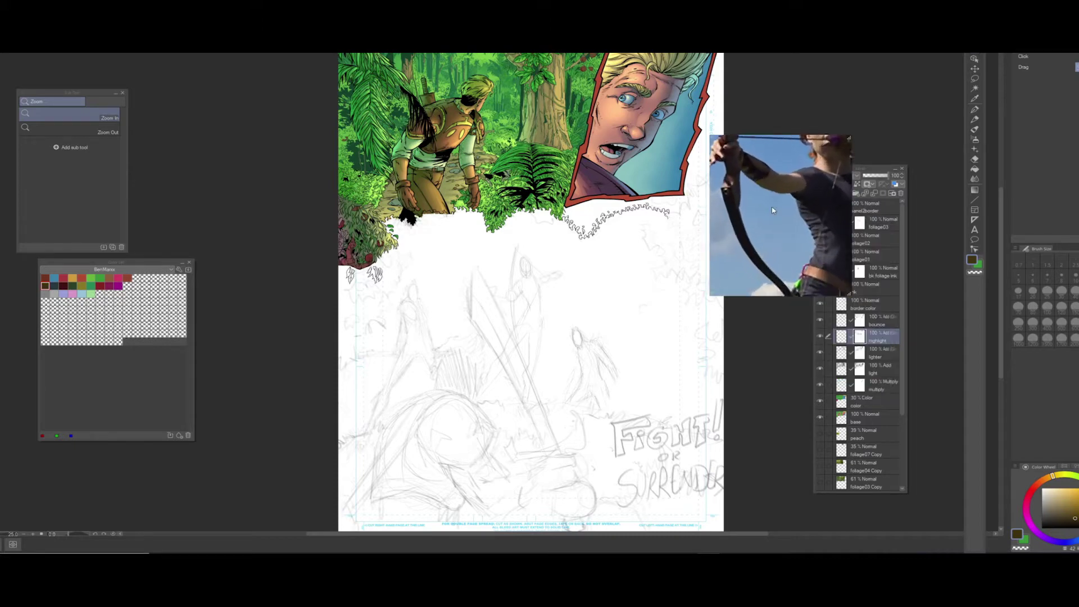
{"action": "left_click_drag", "start_coordinate": [772, 210], "coordinate": [854, 178]}
{"action": "middle_click_drag", "start_coordinate": [854, 175], "coordinate": [817, 222]}
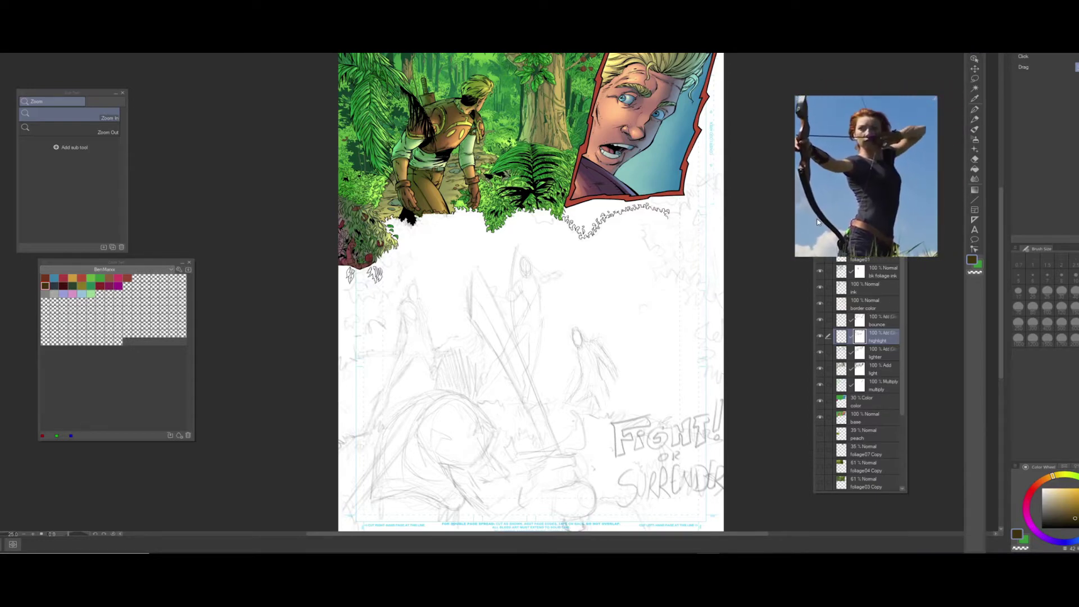
{"action": "left_click_drag", "start_coordinate": [935, 256], "coordinate": [975, 281]}
{"action": "middle_click_drag", "start_coordinate": [894, 212], "coordinate": [927, 219]}
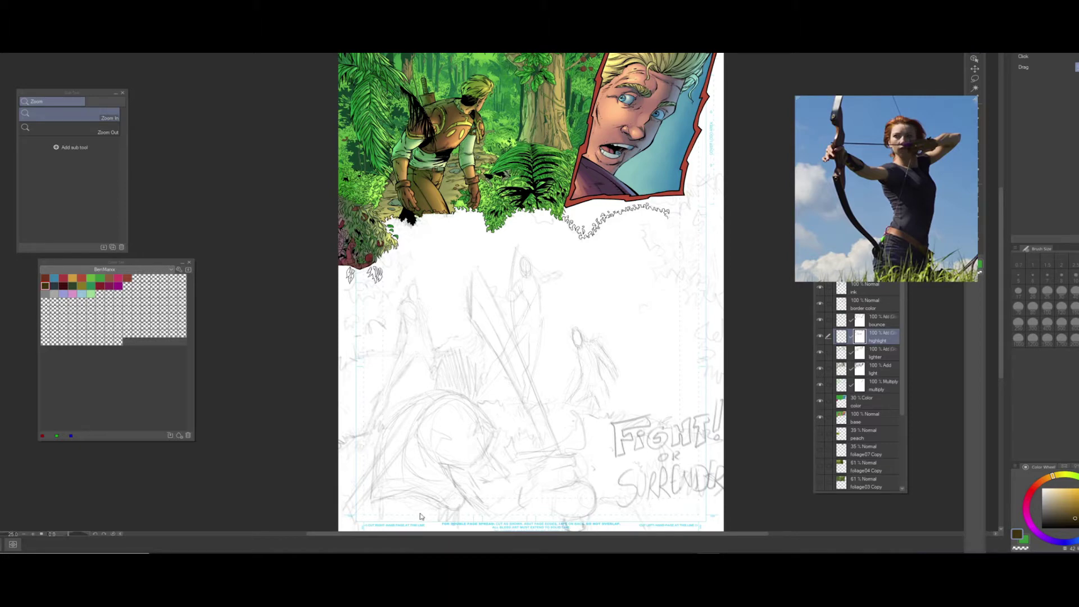
Step: Switch to the Autodesk Maya scene with the posed figure and move the archer reference closer to the model
{"action": "mouse_move", "coordinate": [315, 563]}
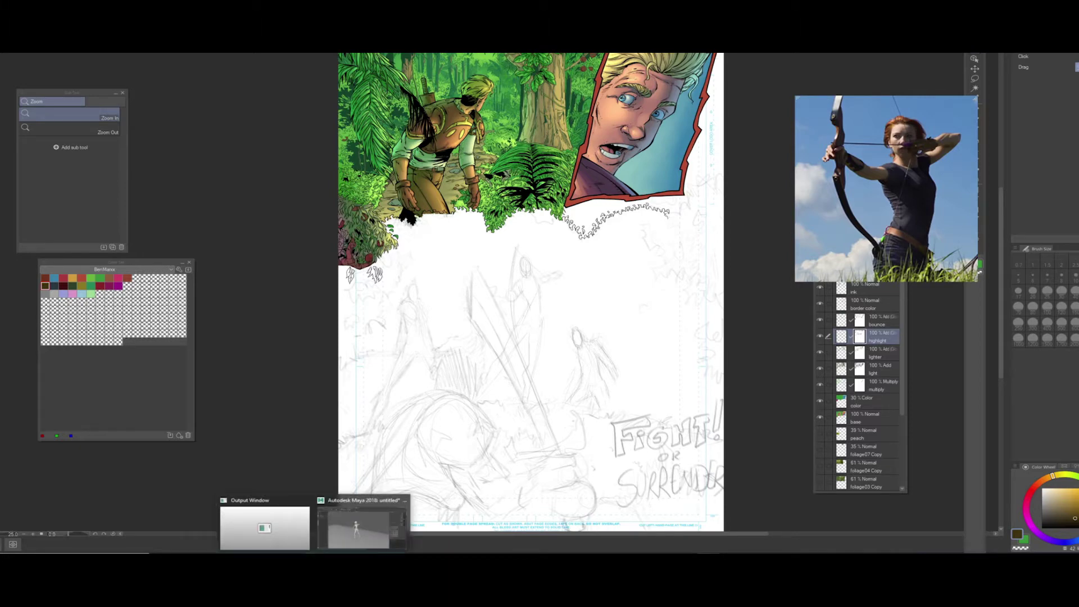
{"action": "left_click", "coordinate": [355, 525]}
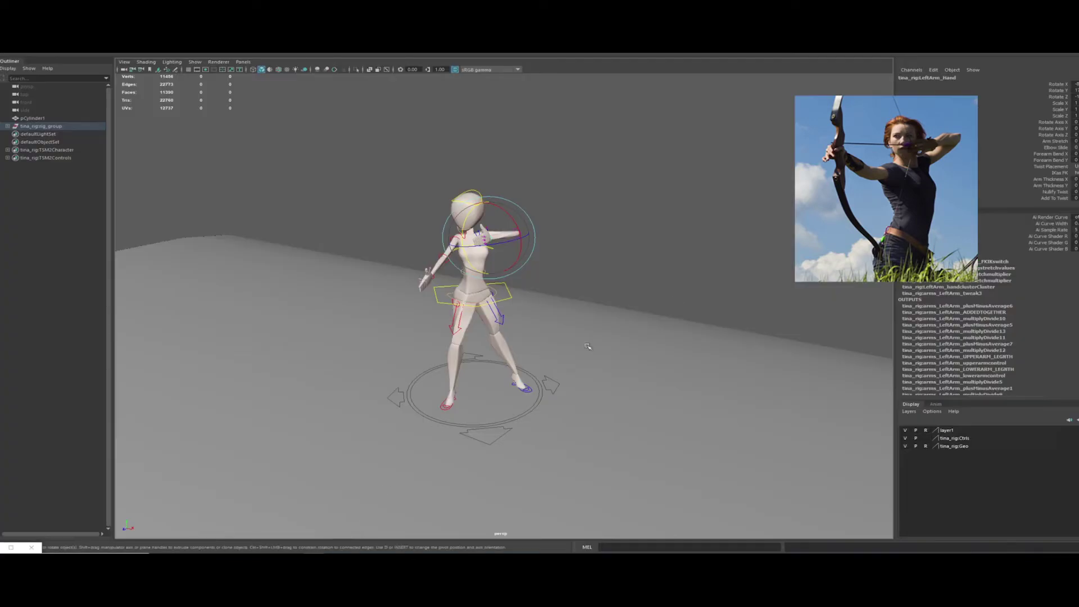
{"action": "left_click_drag", "start_coordinate": [897, 196], "coordinate": [834, 250]}
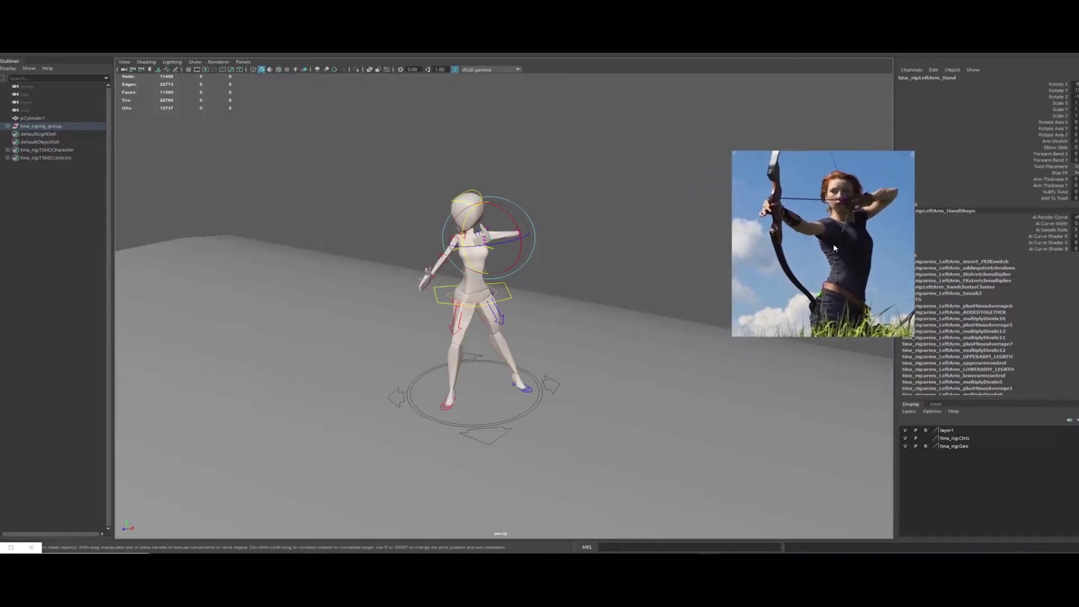
Step: Raise the figure's left upper arm so the elbow lifts to match the archer's drawing arm
{"action": "left_click_drag", "start_coordinate": [508, 287], "coordinate": [512, 270], "text": "alt"}
{"action": "right_click_drag", "start_coordinate": [513, 270], "coordinate": [680, 335], "text": "alt"}
{"action": "middle_click_drag", "start_coordinate": [349, 257], "coordinate": [516, 276], "text": "alt"}
{"action": "left_click_drag", "start_coordinate": [578, 284], "coordinate": [566, 289], "text": "alt"}
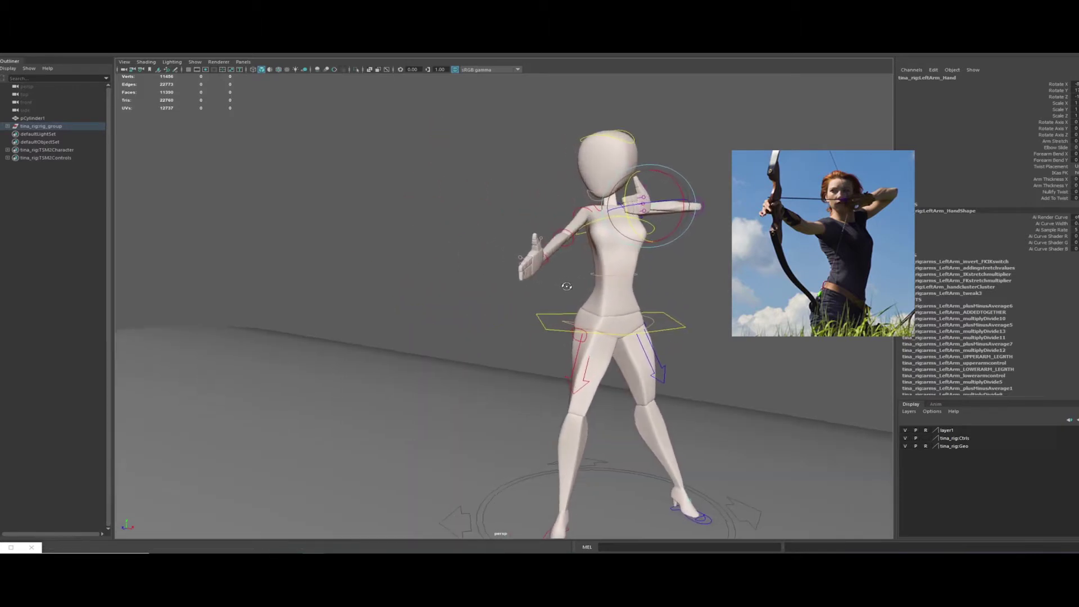
{"action": "middle_click_drag", "start_coordinate": [566, 289], "coordinate": [513, 306], "text": "alt"}
{"action": "left_click_drag", "start_coordinate": [513, 305], "coordinate": [548, 275], "text": "alt"}
{"action": "left_click", "coordinate": [624, 241]}
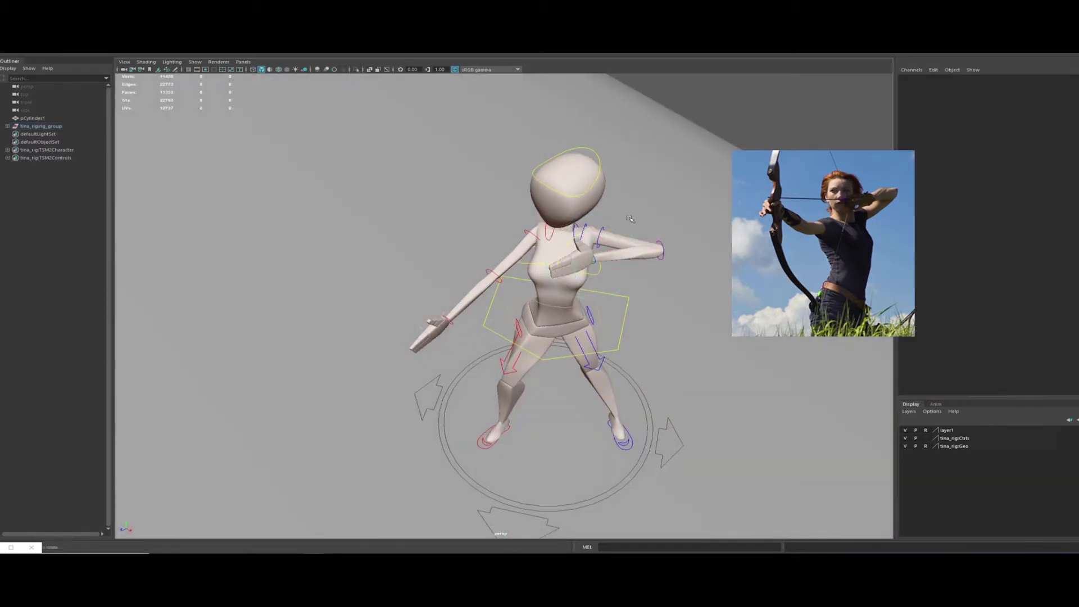
{"action": "left_click", "coordinate": [584, 230]}
{"action": "left_click_drag", "start_coordinate": [584, 229], "coordinate": [601, 190], "text": "alt"}
{"action": "left_click", "coordinate": [637, 210]}
{"action": "left_click", "coordinate": [596, 227]}
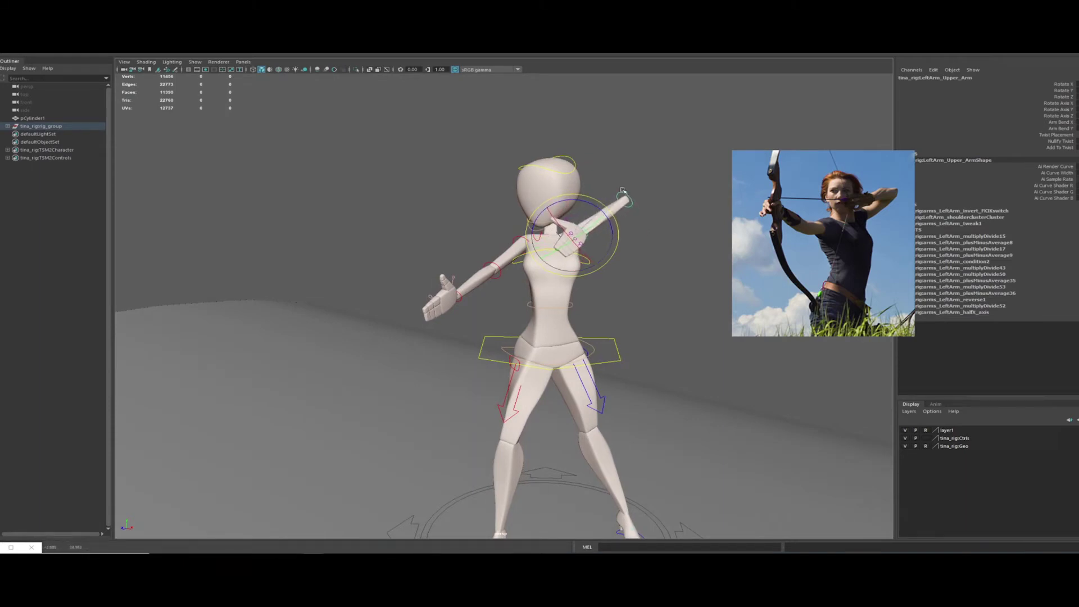
Step: Bend the figure's left lower arm at the raised elbow using its rotation control
{"action": "left_click", "coordinate": [622, 191]}
{"action": "left_click", "coordinate": [625, 198]}
{"action": "left_click_drag", "start_coordinate": [594, 170], "coordinate": [556, 219]}
{"action": "left_click", "coordinate": [585, 183]}
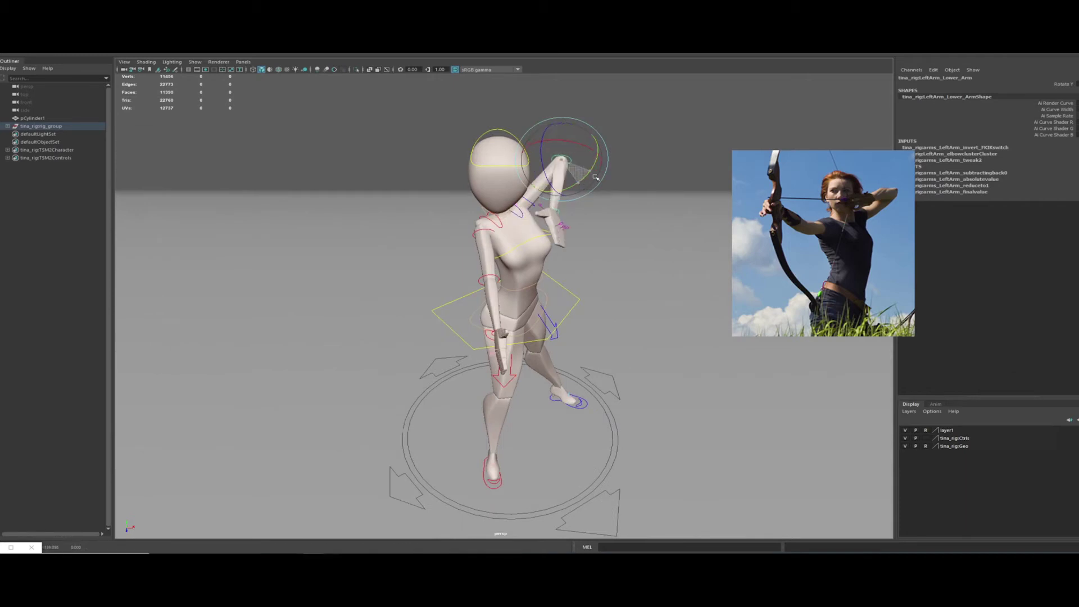
Step: Rotate the figure's left hand and fold the left forearm in toward the face like the archer's drawing hand
{"action": "mouse_move", "coordinate": [547, 226]}
{"action": "left_mouse_down", "text": "alt"}
{"action": "mouse_move", "coordinate": [553, 203]}
{"action": "mouse_move", "coordinate": [537, 222]}
{"action": "left_mouse_up", "text": "alt"}
{"action": "left_click", "coordinate": [556, 223]}
{"action": "left_click", "coordinate": [702, 142]}
{"action": "left_click", "coordinate": [585, 231]}
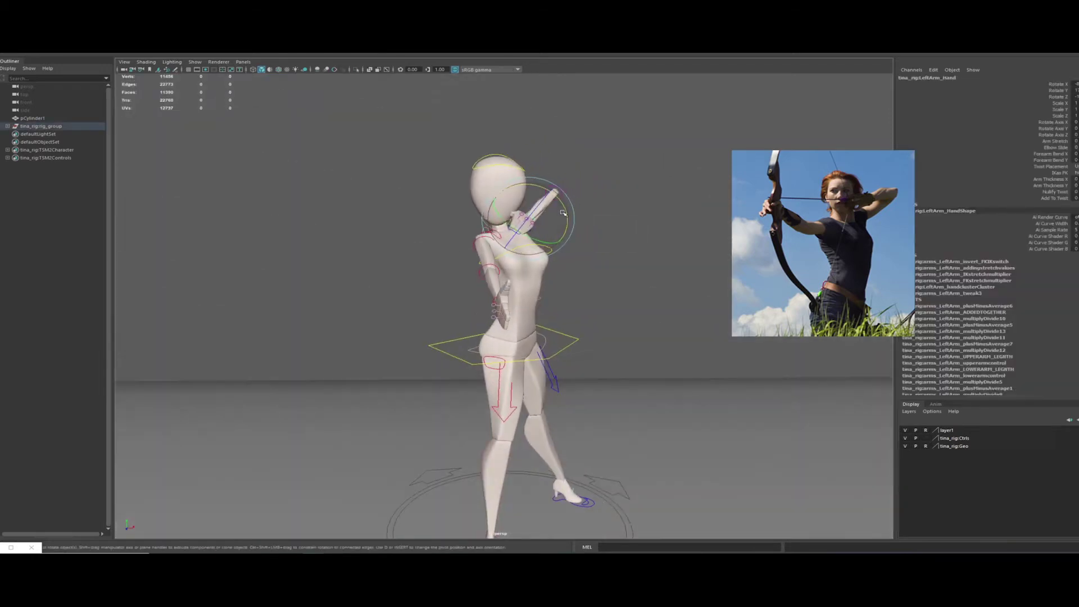
{"action": "left_click_drag", "start_coordinate": [563, 213], "coordinate": [577, 289]}
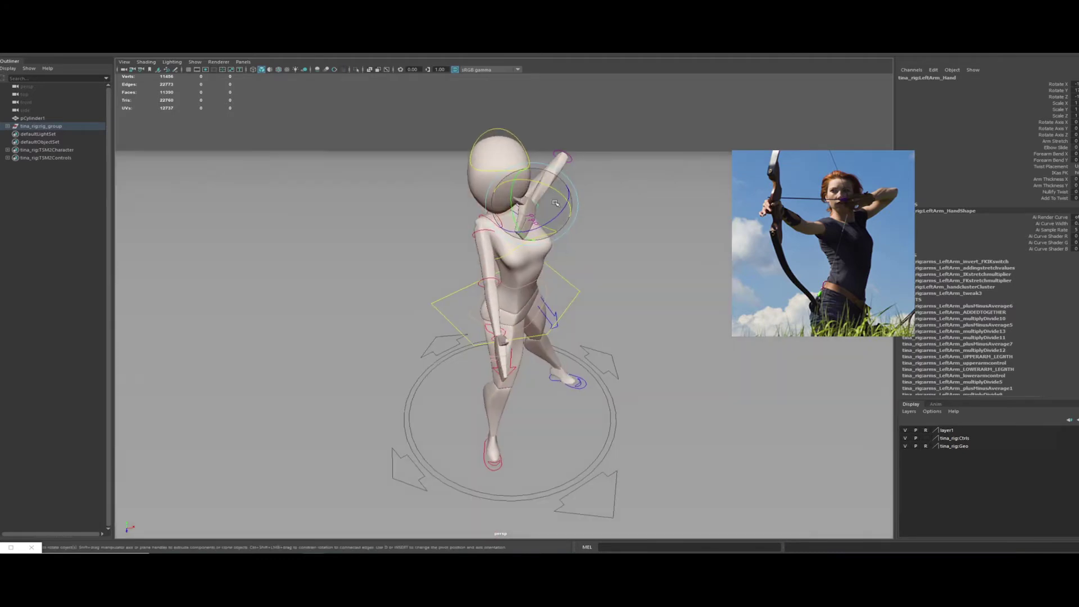
{"action": "left_click", "coordinate": [567, 158]}
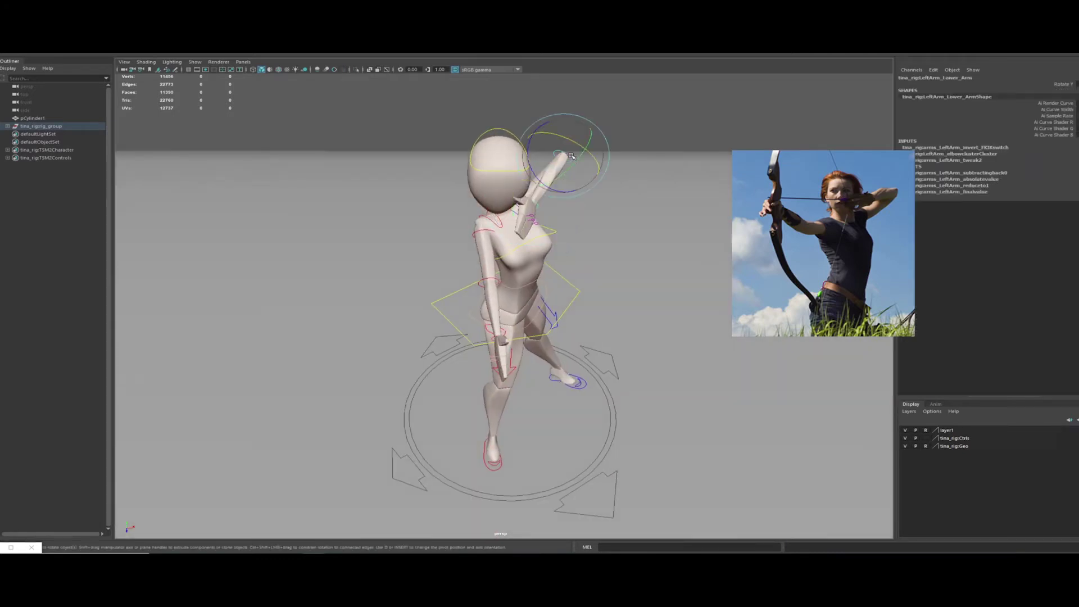
{"action": "left_click_drag", "start_coordinate": [589, 190], "coordinate": [466, 158]}
Step: Adjust the rotation of the figure's right lower arm for the extended bow arm
{"action": "left_click", "coordinate": [502, 268]}
{"action": "left_click_drag", "start_coordinate": [485, 247], "coordinate": [496, 245]}
{"action": "left_click_drag", "start_coordinate": [436, 275], "coordinate": [518, 277], "text": "alt"}
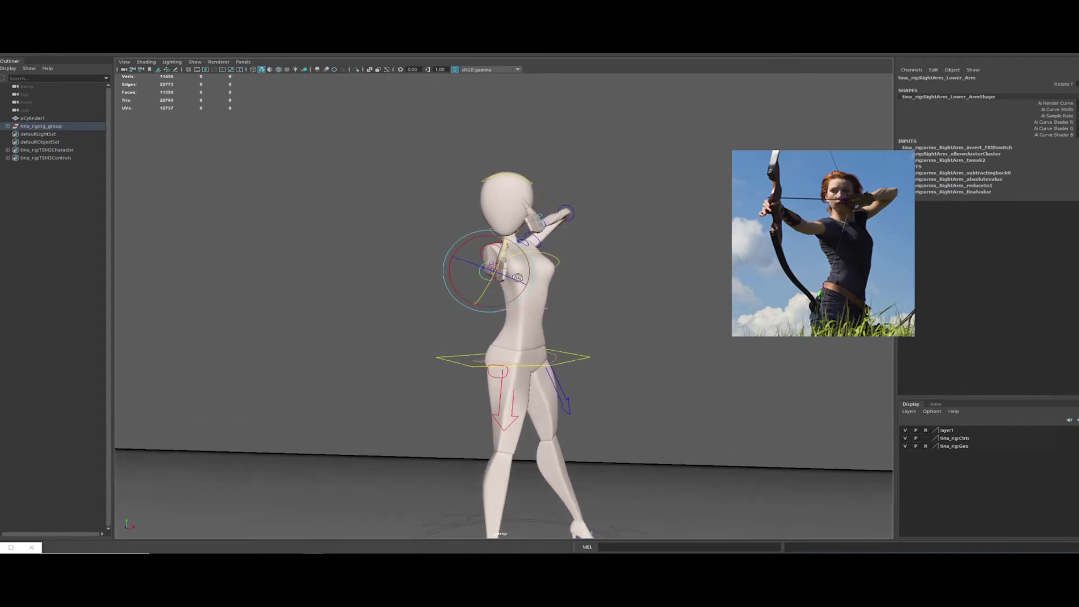
Step: Rotate the figure's head to follow the archer's gaze along the extended right arm
{"action": "left_click", "coordinate": [507, 206]}
{"action": "left_click", "coordinate": [512, 176]}
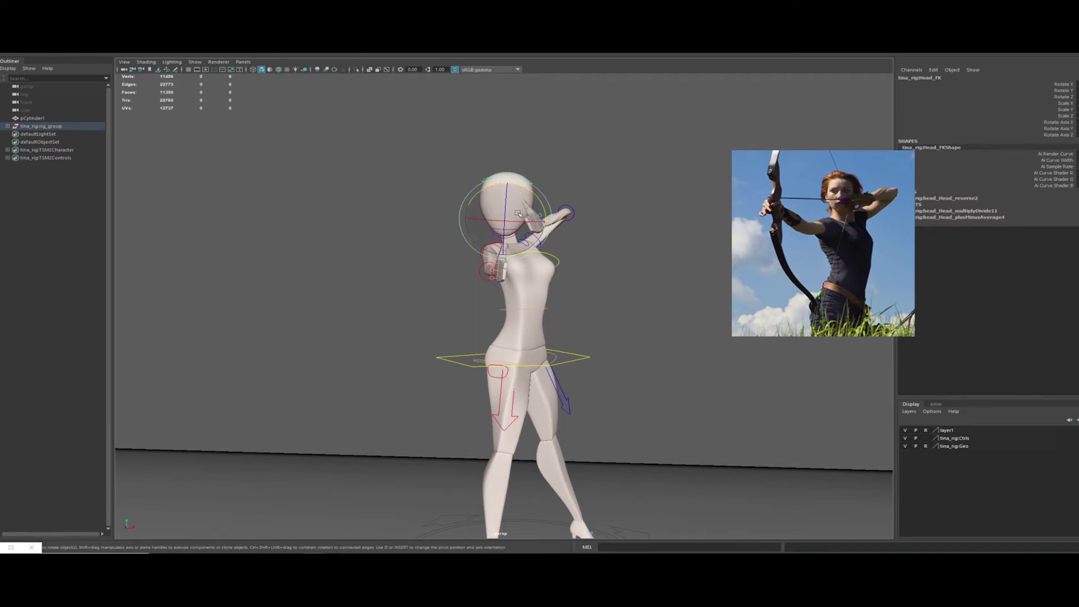
{"action": "left_click_drag", "start_coordinate": [519, 222], "coordinate": [472, 232]}
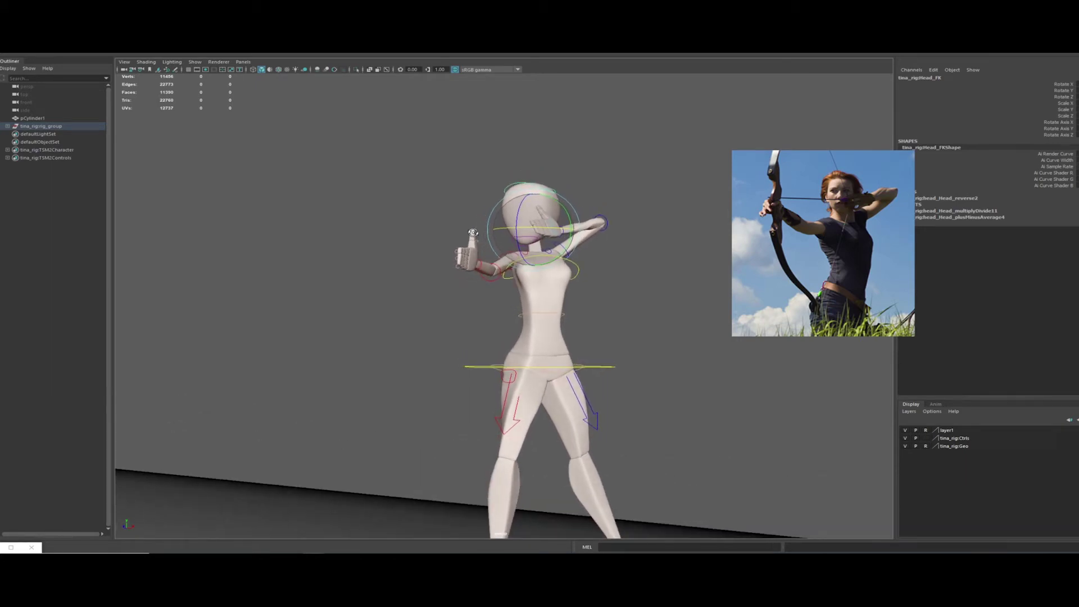
Step: Select the left hand control and examine the whole archer pose from farther away
{"action": "left_click", "coordinate": [620, 215]}
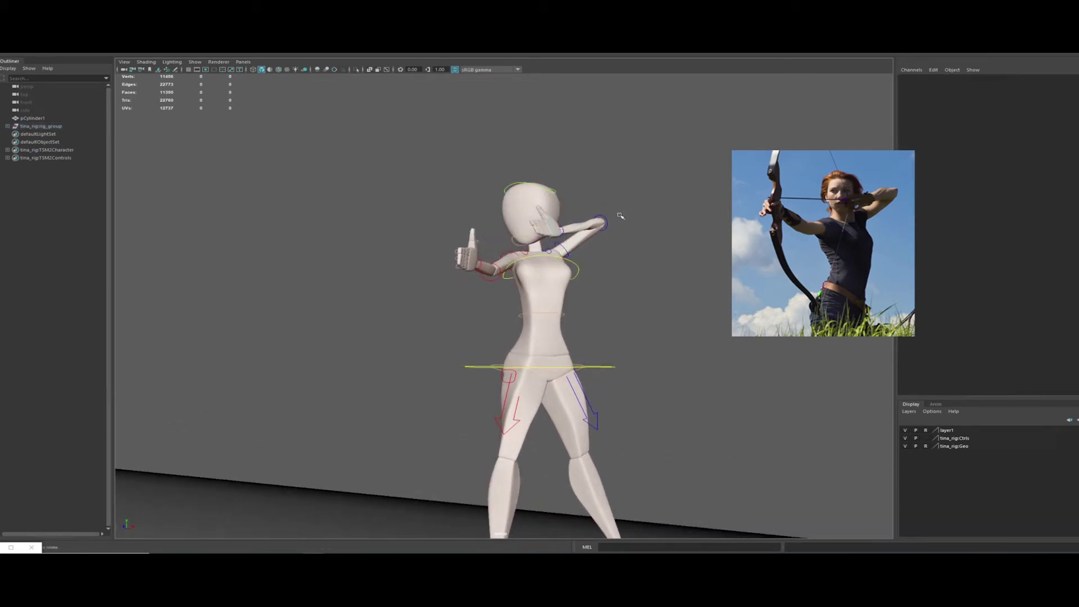
{"action": "left_click", "coordinate": [564, 231]}
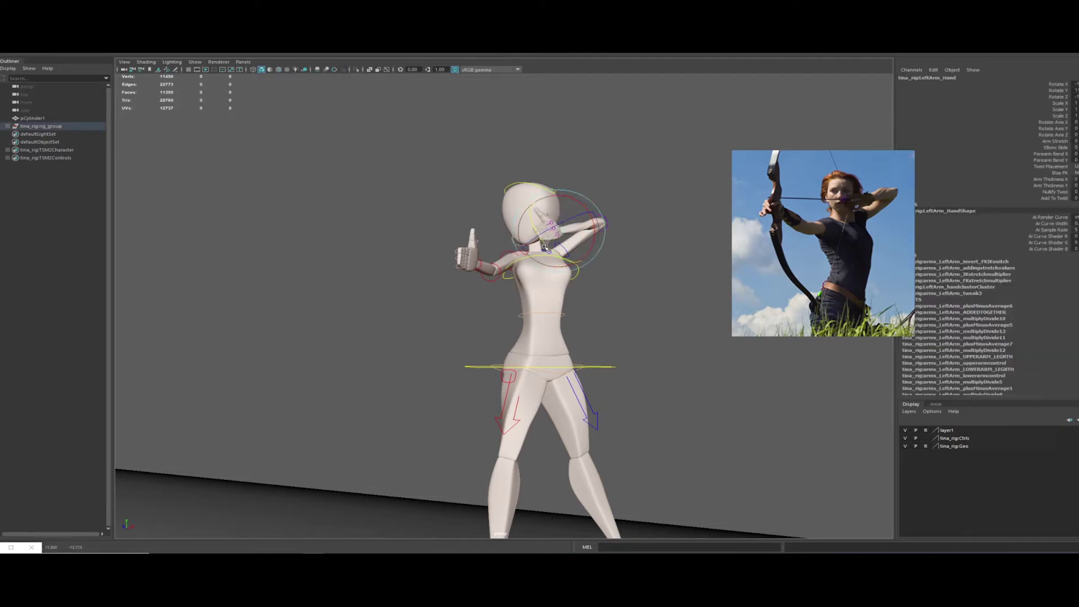
{"action": "left_click_drag", "start_coordinate": [544, 248], "coordinate": [494, 251], "text": "alt"}
{"action": "right_click_drag", "start_coordinate": [487, 254], "coordinate": [349, 301], "text": "alt"}
{"action": "left_click_drag", "start_coordinate": [393, 332], "coordinate": [502, 414], "text": "alt"}
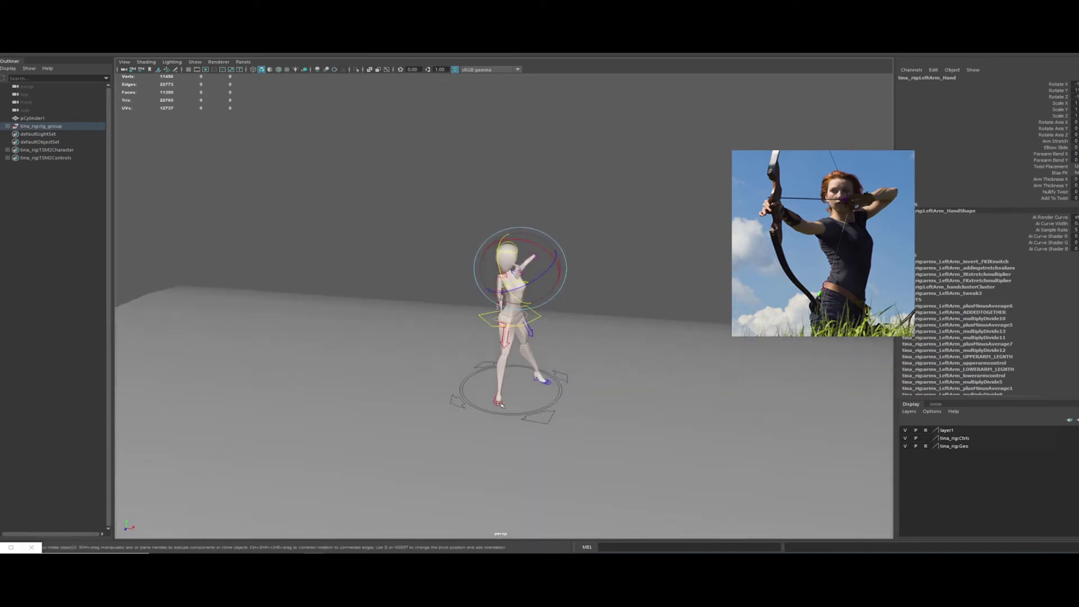
Step: Rotate the figure's right foot control to turn the planted foot in the archer's stance
{"action": "left_click", "coordinate": [502, 405]}
{"action": "left_click_drag", "start_coordinate": [695, 353], "coordinate": [708, 366], "text": "alt"}
{"action": "left_click_drag", "start_coordinate": [511, 410], "coordinate": [487, 409]}
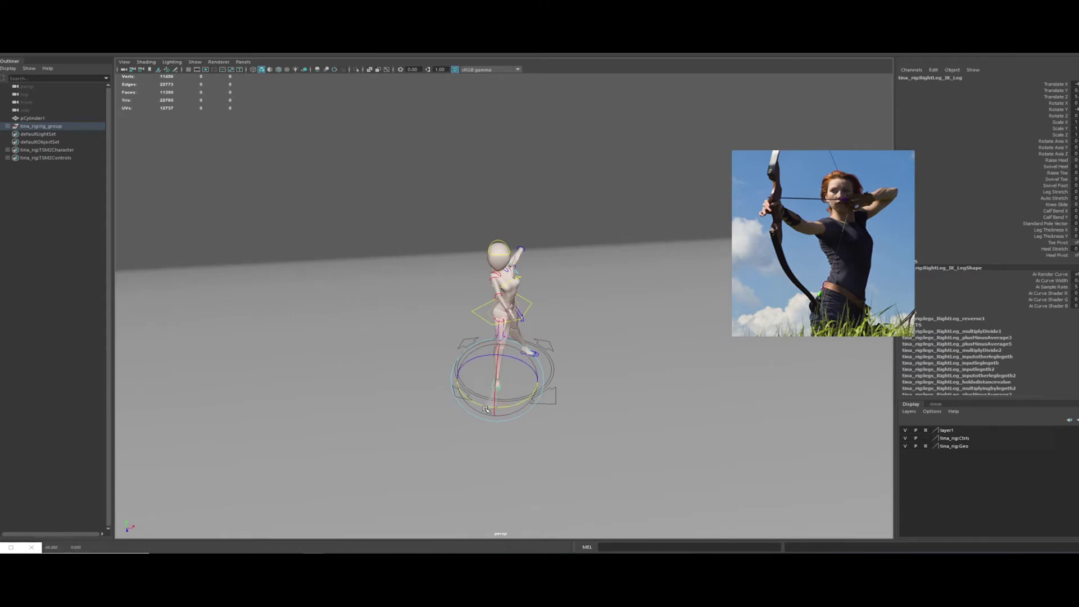
{"action": "scroll", "coordinate": [494, 413], "scroll_direction": "up", "scroll_amount": 8}
{"action": "left_click_drag", "start_coordinate": [505, 428], "coordinate": [507, 393], "text": "alt"}
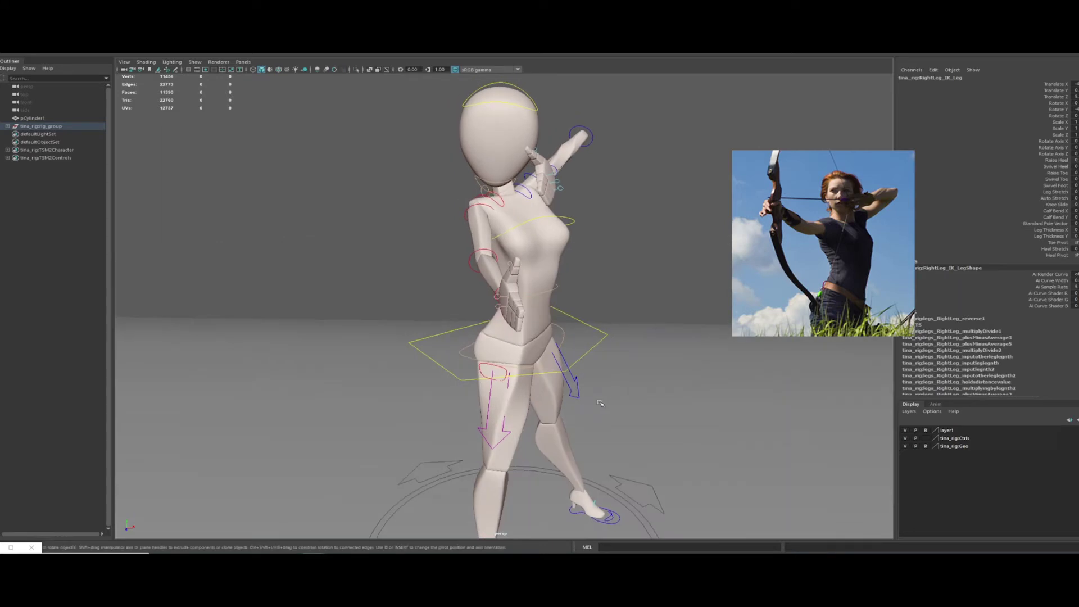
Step: Rotate the right leg's pole vector control at the thigh to adjust the direction of the right knee
{"action": "left_click", "coordinate": [508, 396]}
{"action": "left_click", "coordinate": [508, 380]}
{"action": "middle_click_drag", "start_coordinate": [510, 371], "coordinate": [509, 344], "text": "alt"}
{"action": "mouse_move", "coordinate": [509, 345]}
{"action": "left_mouse_down"}
{"action": "mouse_move", "coordinate": [498, 346]}
{"action": "mouse_move", "coordinate": [508, 352]}
{"action": "left_mouse_up"}
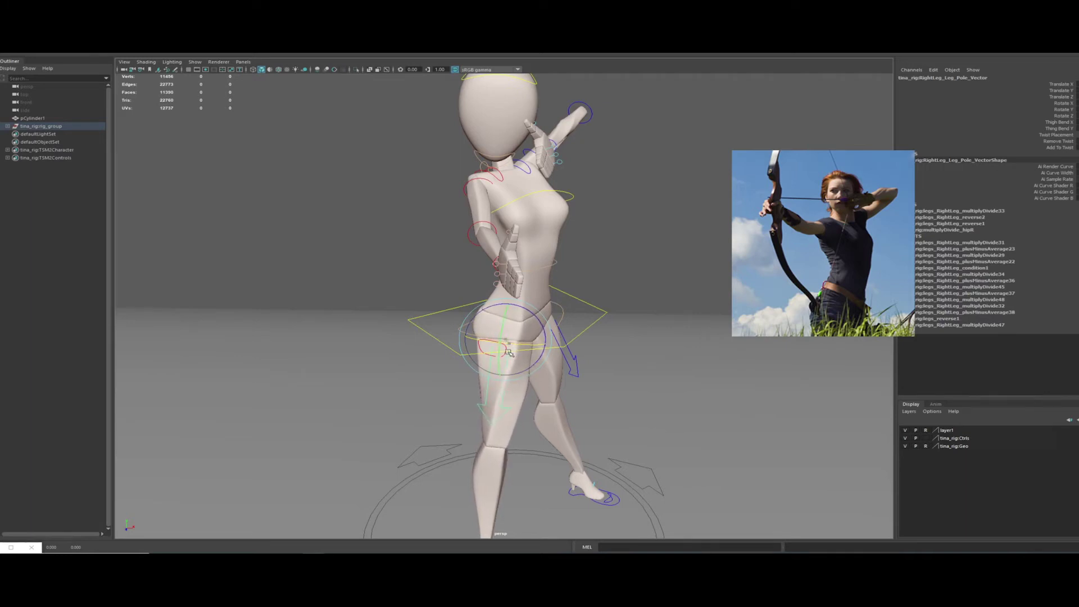
{"action": "left_click", "coordinate": [561, 319]}
{"action": "left_click_drag", "start_coordinate": [535, 336], "coordinate": [471, 440]}
Step: Fine-tune the right foot's rotation and turn the right knee slightly inward with the leg's pole vector control
{"action": "left_click", "coordinate": [476, 430]}
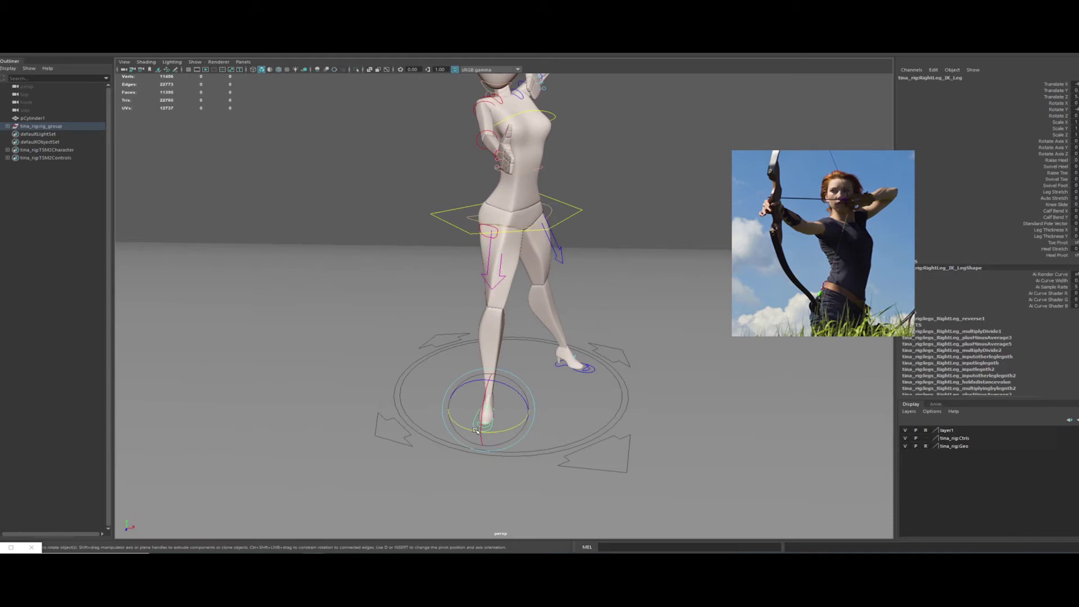
{"action": "left_click_drag", "start_coordinate": [486, 433], "coordinate": [484, 433]}
{"action": "left_click_drag", "start_coordinate": [528, 401], "coordinate": [482, 400], "text": "alt"}
{"action": "left_click", "coordinate": [538, 286]}
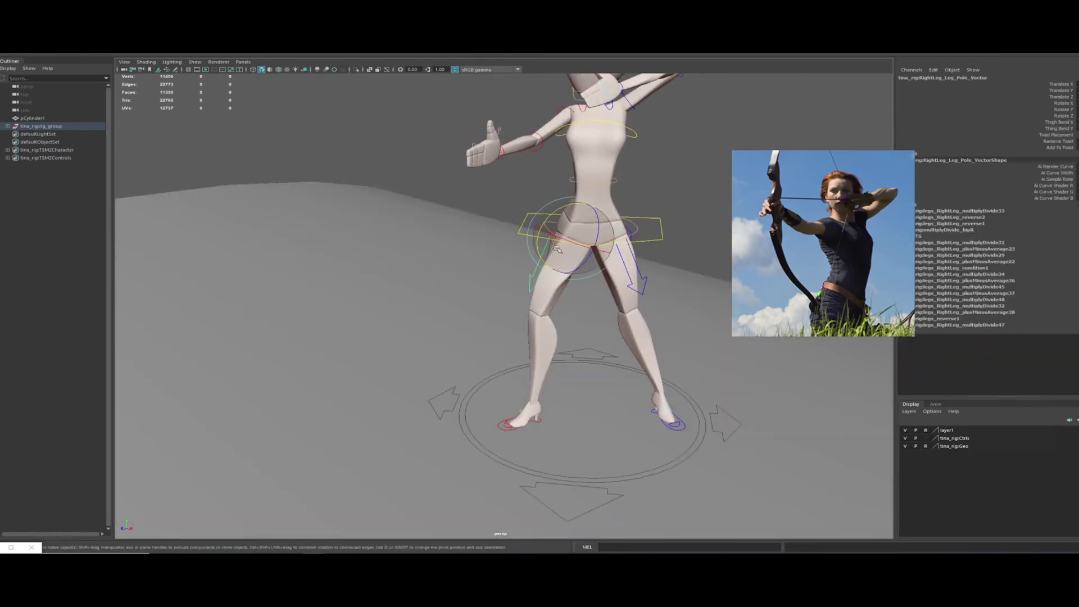
{"action": "left_click_drag", "start_coordinate": [574, 240], "coordinate": [610, 246]}
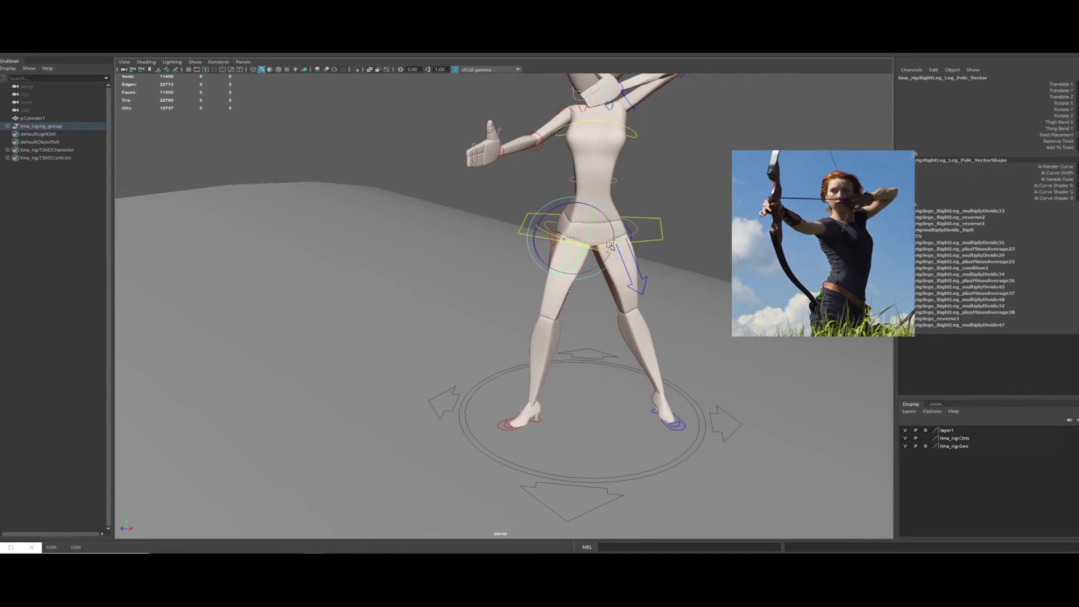
Step: Move the figure's upper body control at the hips downward so the knees bend into the stance
{"action": "left_click", "coordinate": [448, 186]}
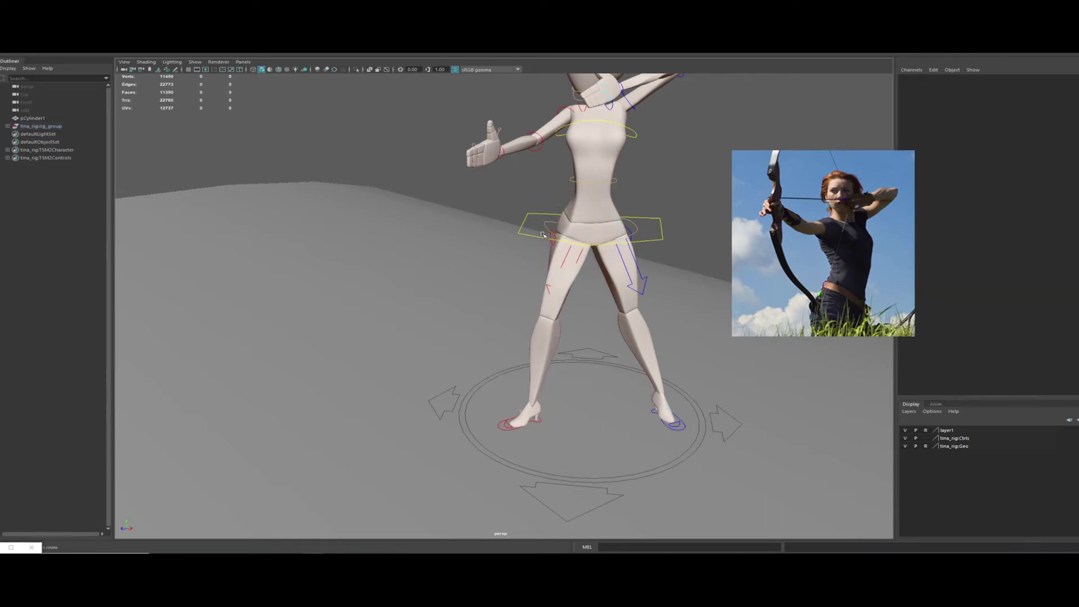
{"action": "left_click", "coordinate": [563, 238]}
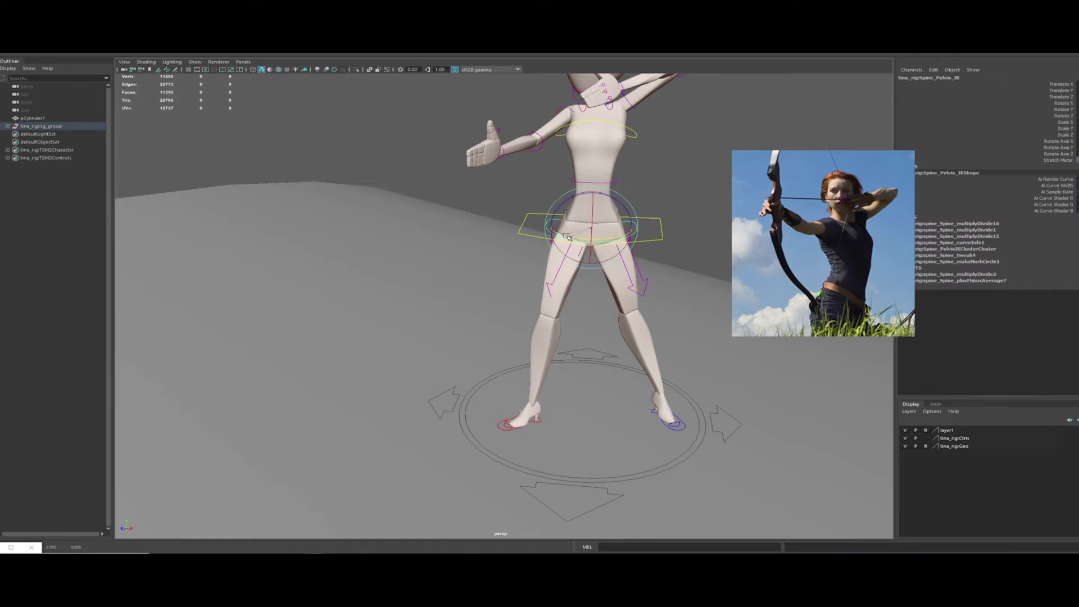
{"action": "left_click_drag", "start_coordinate": [564, 237], "coordinate": [619, 234], "text": "alt"}
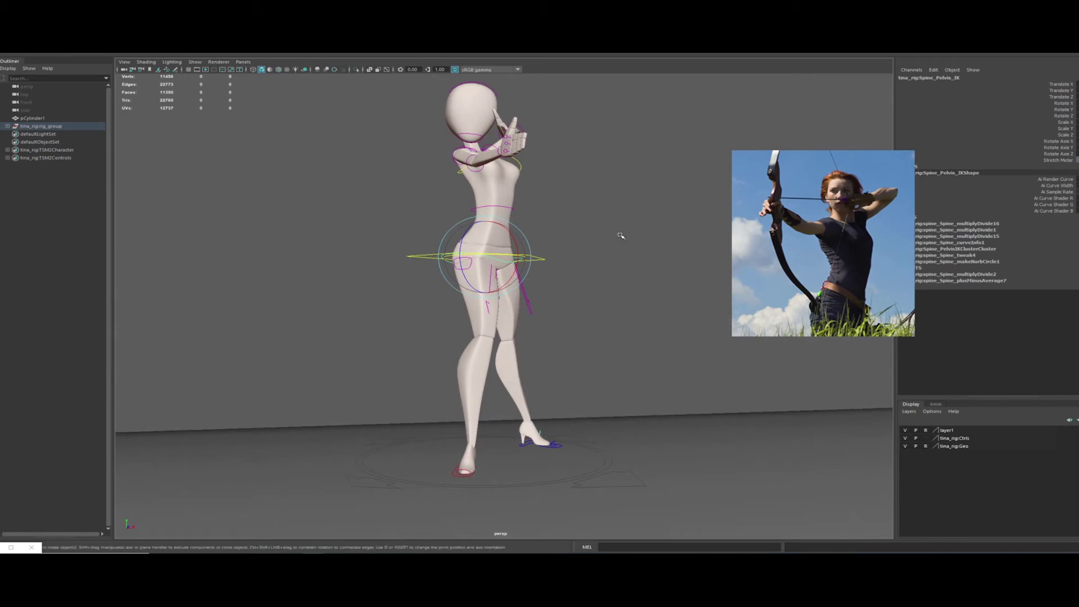
{"action": "left_click", "coordinate": [540, 258]}
{"action": "key", "text": "w"}
{"action": "left_click_drag", "start_coordinate": [484, 218], "coordinate": [405, 356]}
{"action": "scroll", "coordinate": [457, 294], "scroll_direction": "down", "scroll_amount": 3}
{"action": "middle_click_drag", "start_coordinate": [406, 356], "coordinate": [268, 357], "text": "alt"}
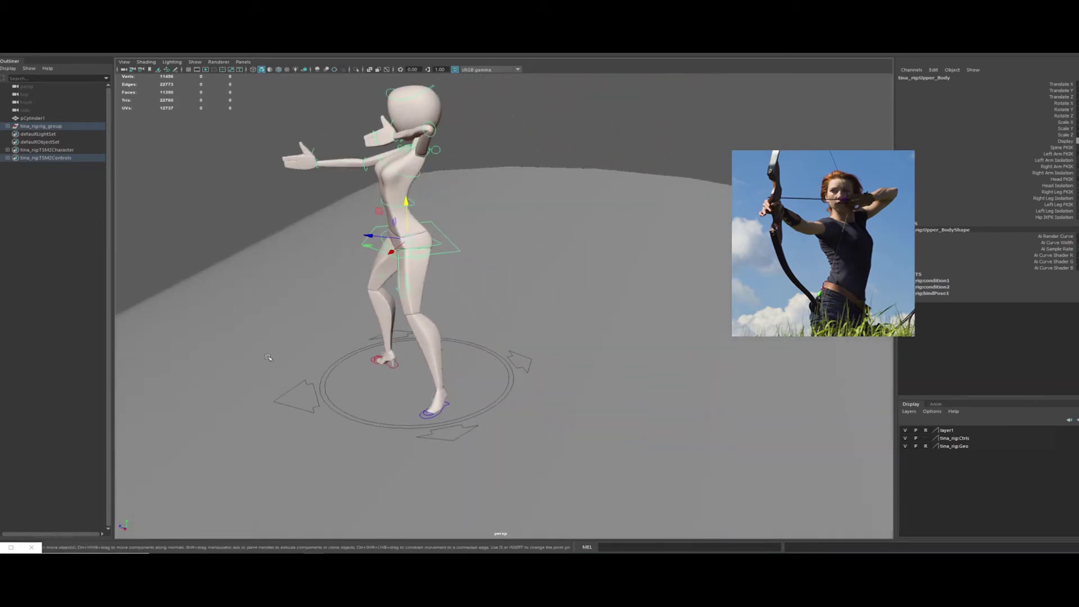
Step: Move the figure's left foot farther back to widen the stance and rotate that foot to suit the pose
{"action": "left_click", "coordinate": [423, 419]}
{"action": "left_click_drag", "start_coordinate": [423, 418], "coordinate": [452, 417], "text": "alt"}
{"action": "middle_click_drag", "start_coordinate": [447, 427], "coordinate": [477, 415]}
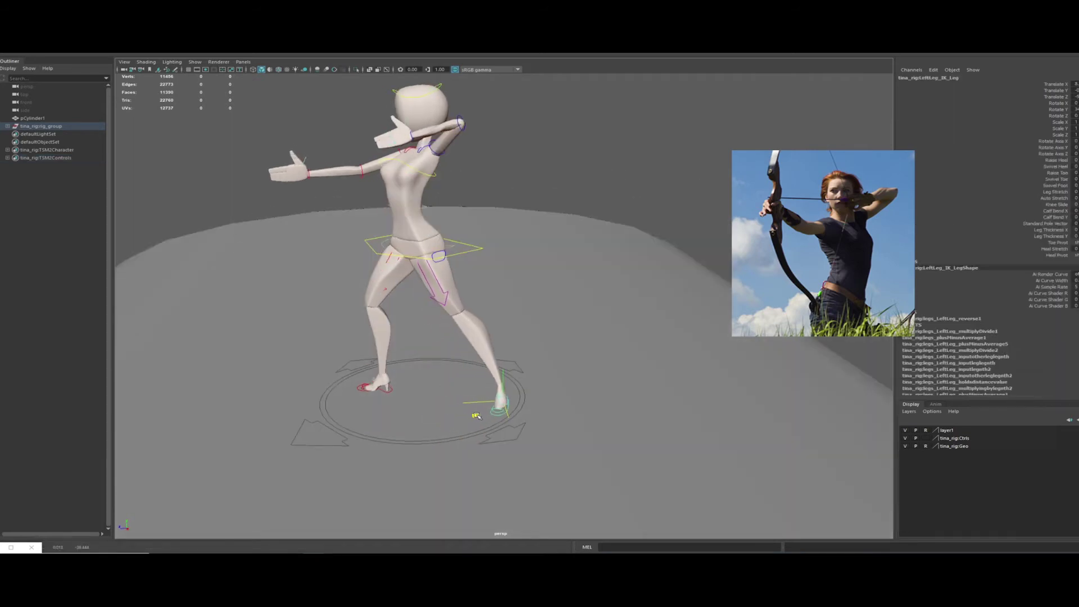
{"action": "key", "text": "e"}
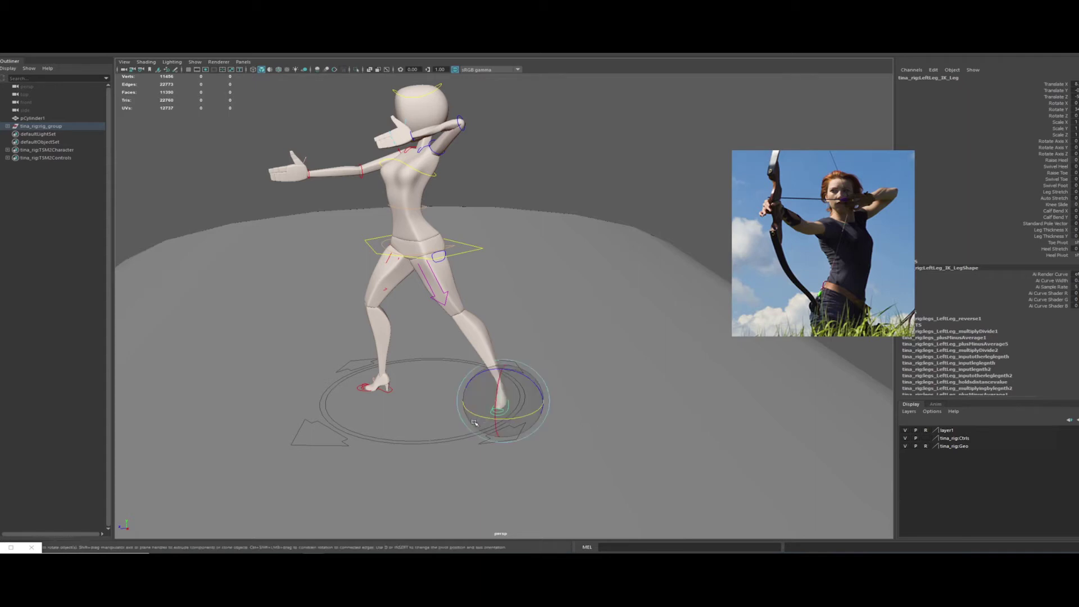
{"action": "mouse_move", "coordinate": [488, 418]}
{"action": "left_mouse_down"}
{"action": "mouse_move", "coordinate": [472, 422]}
{"action": "mouse_move", "coordinate": [536, 410]}
{"action": "mouse_move", "coordinate": [505, 405]}
{"action": "mouse_move", "coordinate": [525, 415]}
{"action": "left_mouse_up"}
{"action": "right_click_drag", "start_coordinate": [524, 414], "coordinate": [429, 413], "text": "alt"}
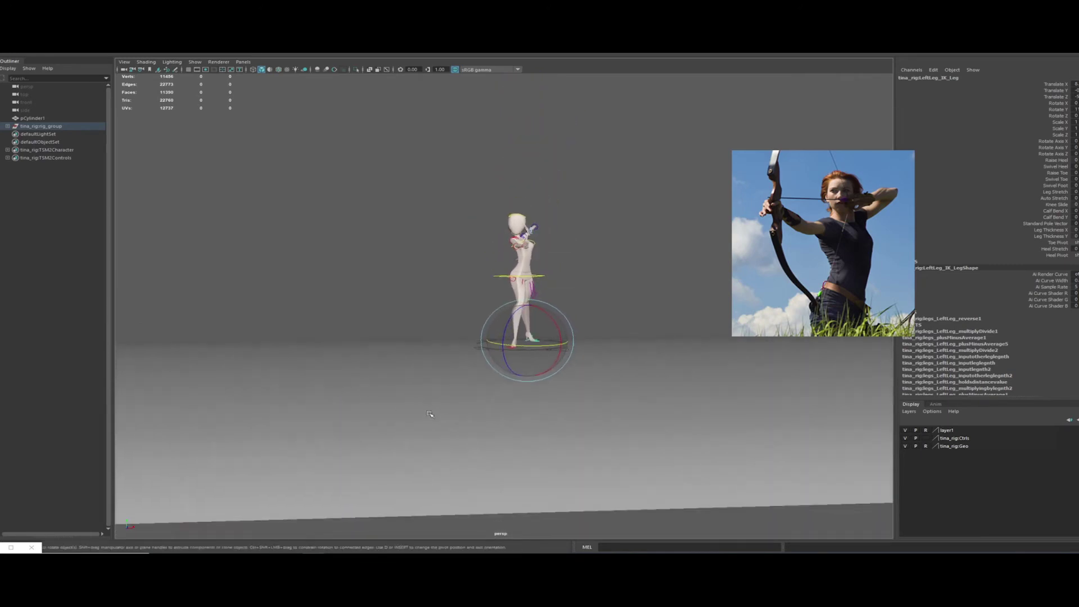
{"action": "left_click_drag", "start_coordinate": [423, 412], "coordinate": [411, 386], "text": "alt"}
{"action": "right_click_drag", "start_coordinate": [410, 387], "coordinate": [566, 468], "text": "alt"}
{"action": "right_click_drag", "start_coordinate": [456, 399], "coordinate": [486, 409], "text": "alt"}
{"action": "middle_click_drag", "start_coordinate": [455, 392], "coordinate": [449, 445], "text": "alt"}
{"action": "left_click_drag", "start_coordinate": [452, 440], "coordinate": [453, 441], "text": "alt"}
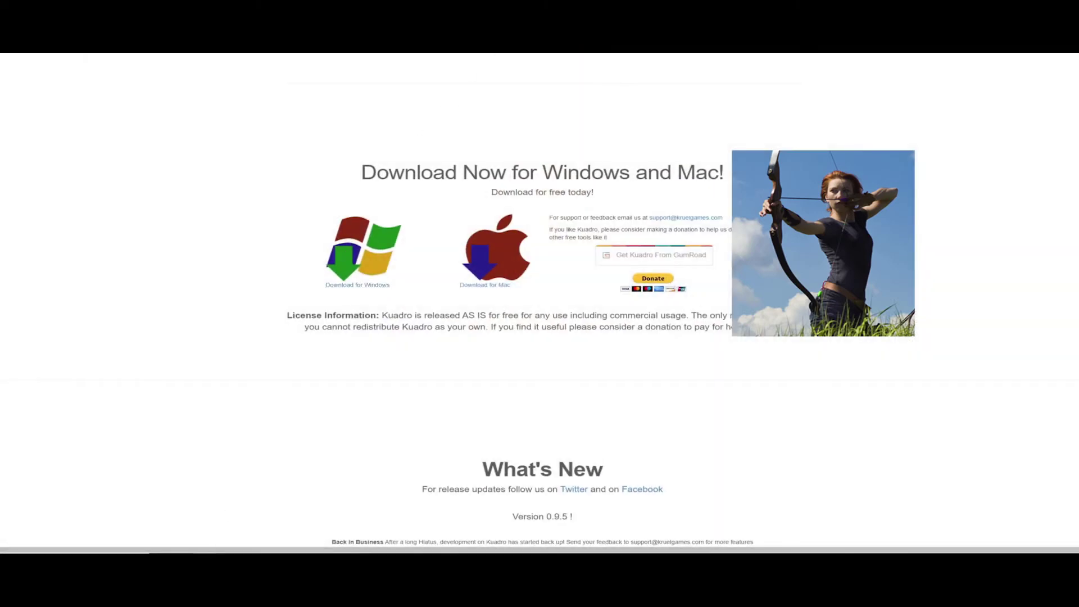
Step: In the web browser, open images.google.com, search for "archer" and refine the search to "archery"
{"action": "type", "text": "images.google.com"}
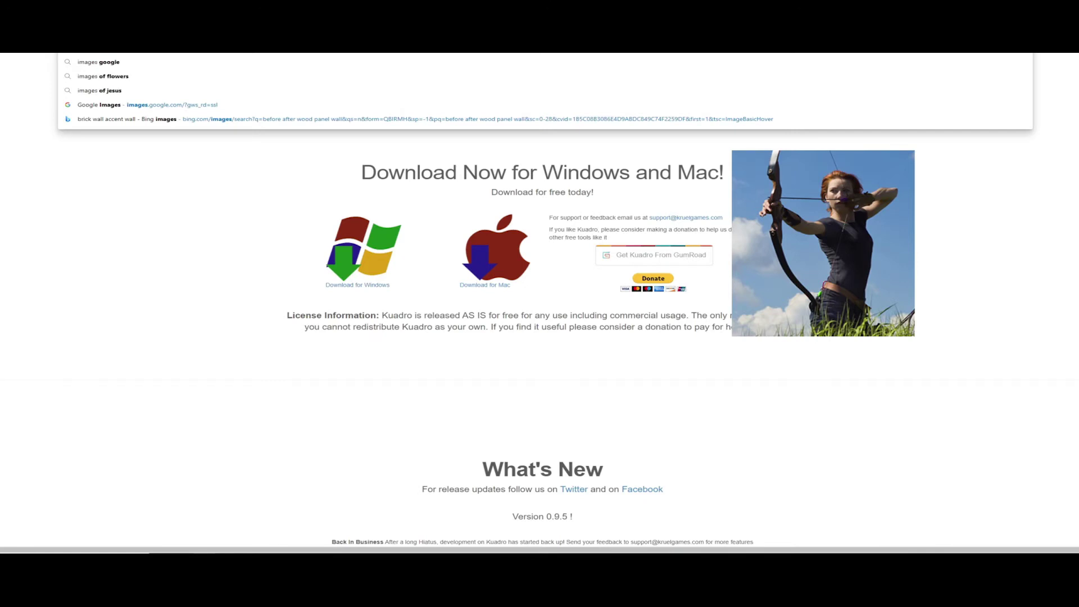
{"action": "key", "text": "Return"}
{"action": "type", "text": "archer"}
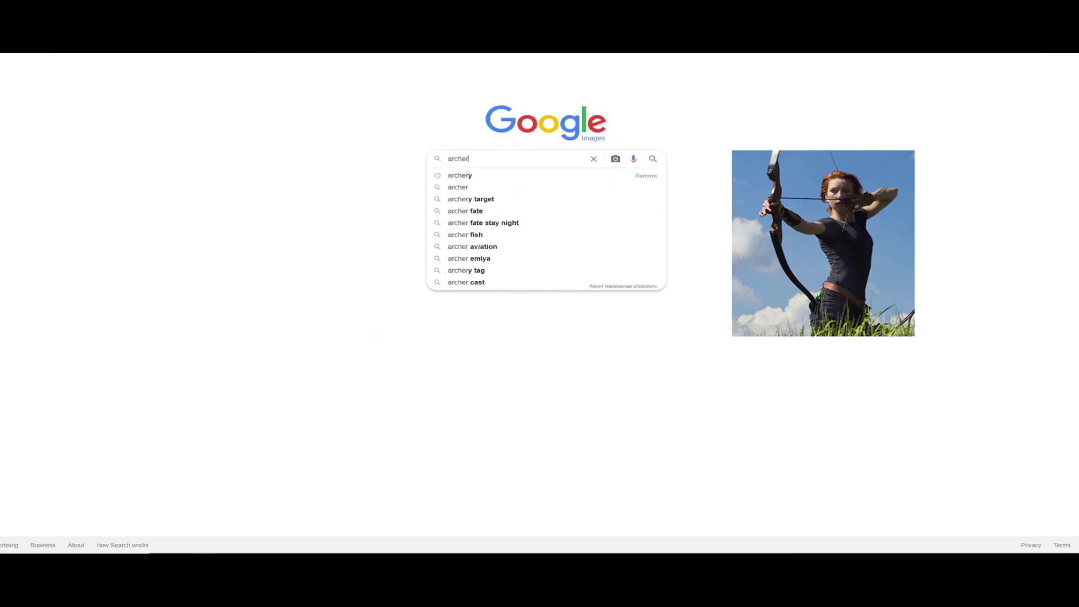
{"action": "key", "text": "Return"}
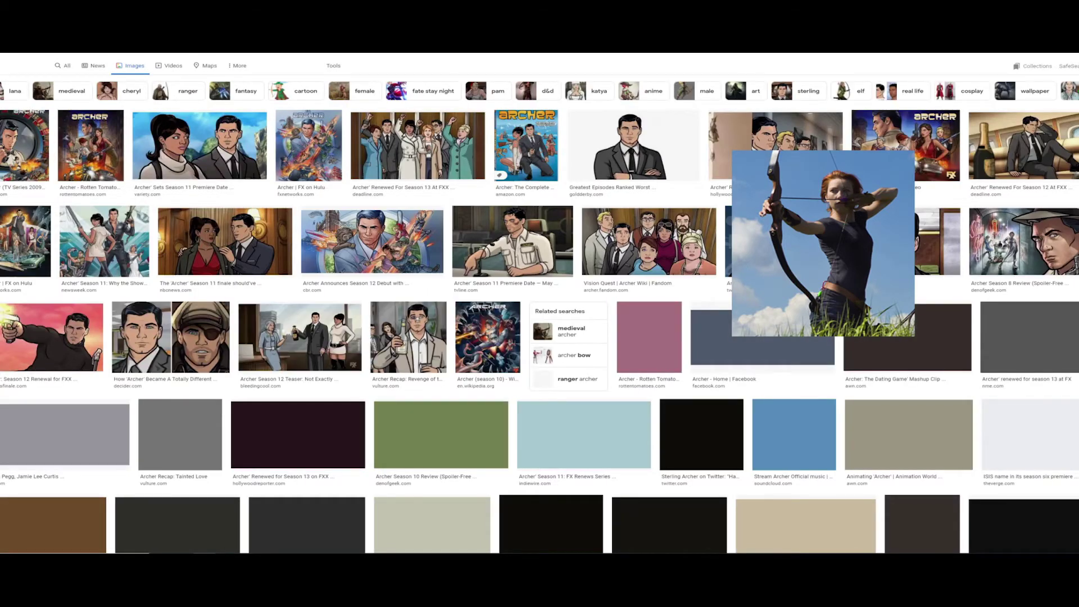
{"action": "type", "text": "y"}
{"action": "key", "text": "Return"}
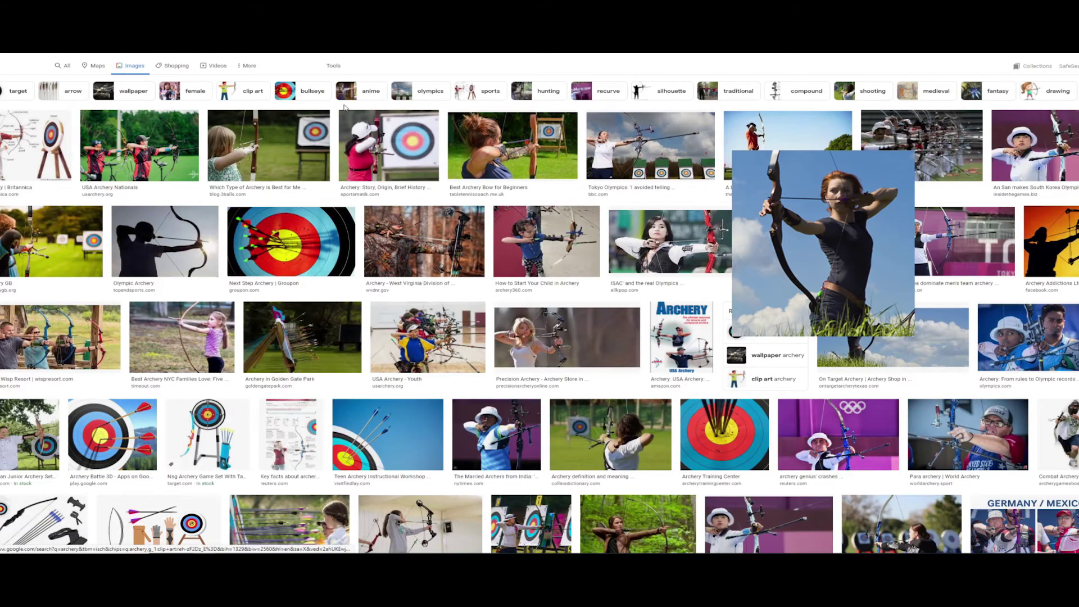
Step: Browse the archery image results for other photos usable as archer pose references
{"action": "scroll", "coordinate": [328, 147], "scroll_direction": "down", "scroll_amount": 2}
{"action": "scroll", "coordinate": [328, 147], "scroll_direction": "down", "scroll_amount": 2}
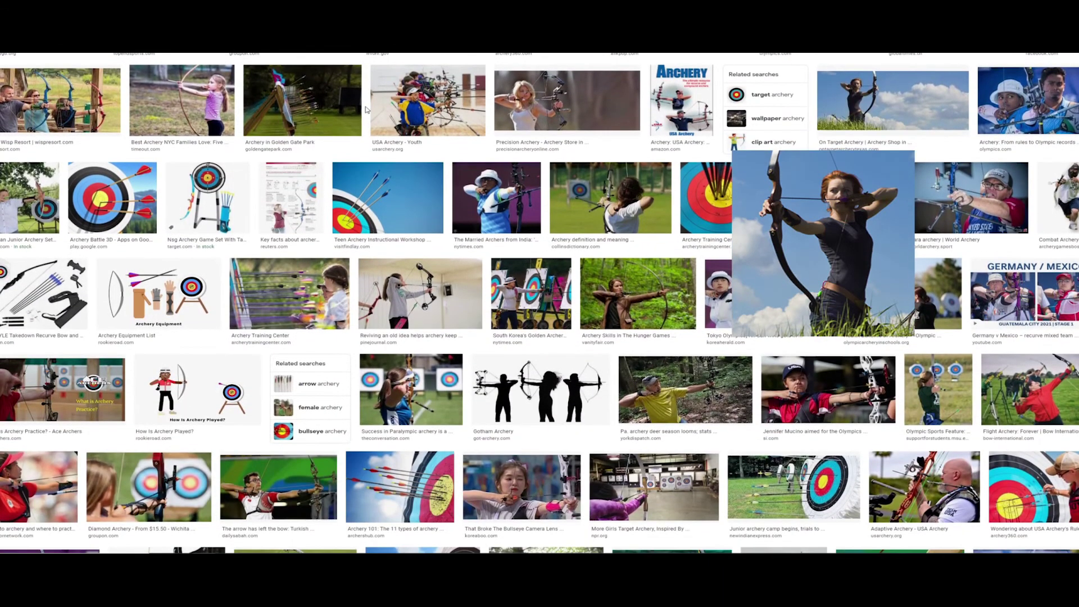
{"action": "scroll", "coordinate": [379, 102], "scroll_direction": "down", "scroll_amount": 5}
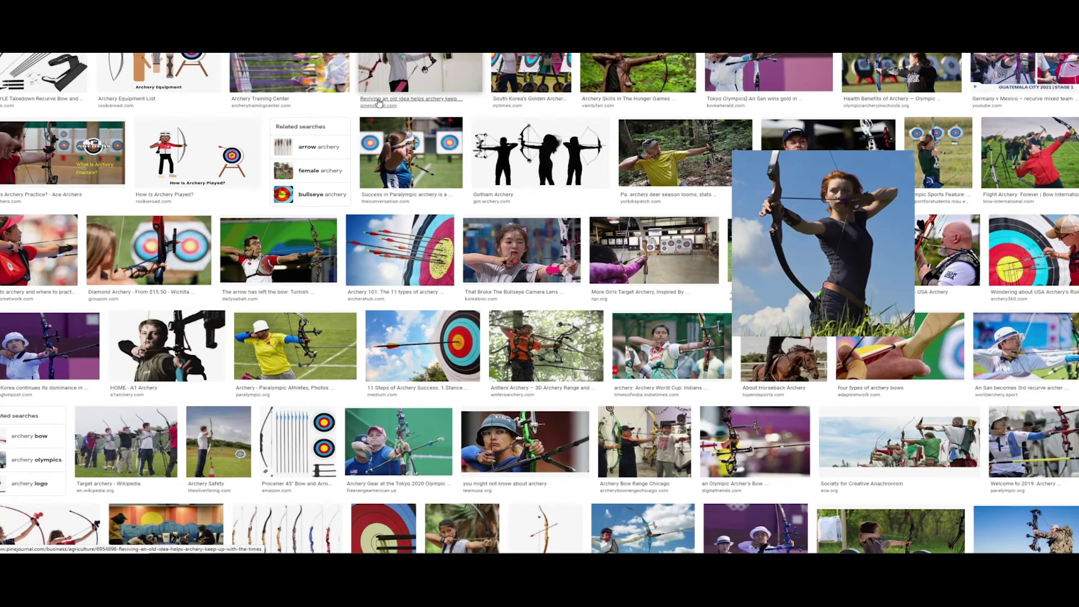
{"action": "scroll", "coordinate": [379, 103], "scroll_direction": "down", "scroll_amount": 1}
{"action": "scroll", "coordinate": [379, 102], "scroll_direction": "down", "scroll_amount": 1}
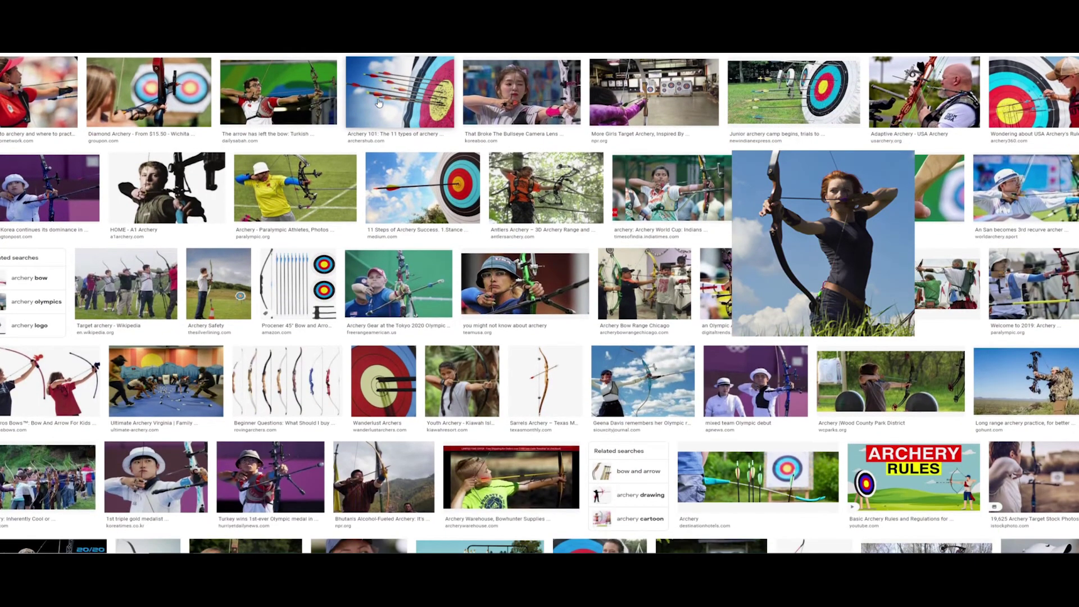
{"action": "scroll", "coordinate": [379, 103], "scroll_direction": "down", "scroll_amount": 1}
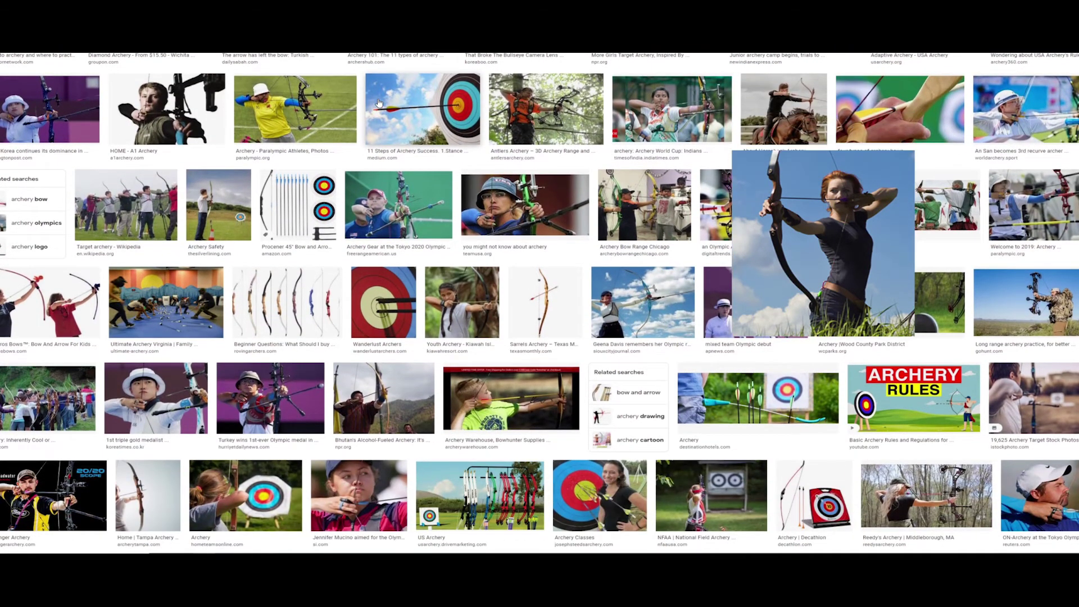
{"action": "scroll", "coordinate": [379, 103], "scroll_direction": "down", "scroll_amount": 1}
{"action": "scroll", "coordinate": [379, 103], "scroll_direction": "down", "scroll_amount": 1}
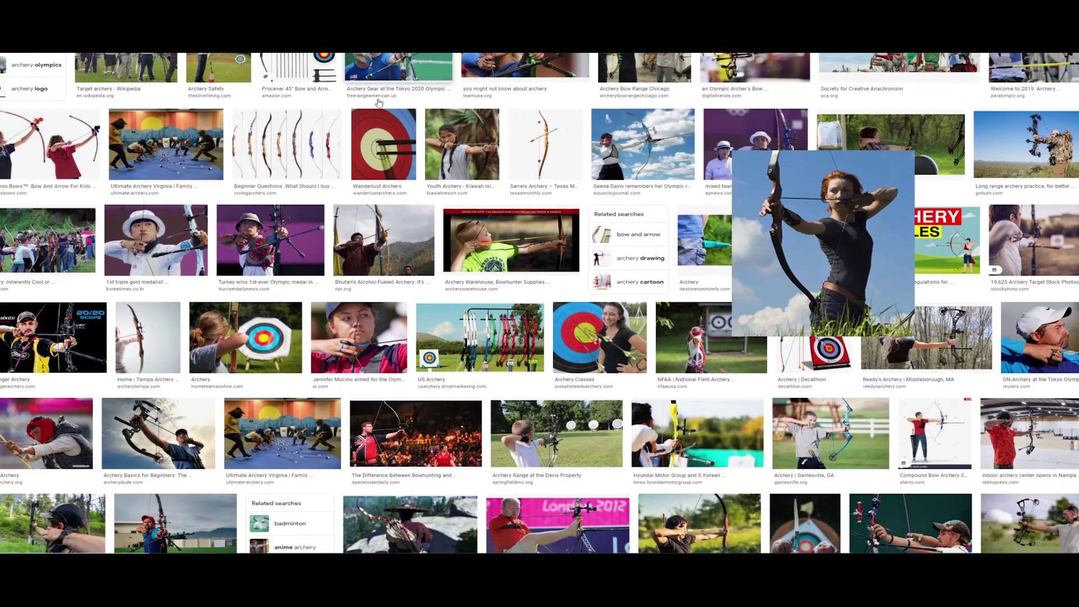
{"action": "scroll", "coordinate": [379, 103], "scroll_direction": "down", "scroll_amount": 1}
{"action": "scroll", "coordinate": [380, 103], "scroll_direction": "up", "scroll_amount": 1}
{"action": "scroll", "coordinate": [379, 101], "scroll_direction": "up", "scroll_amount": 1}
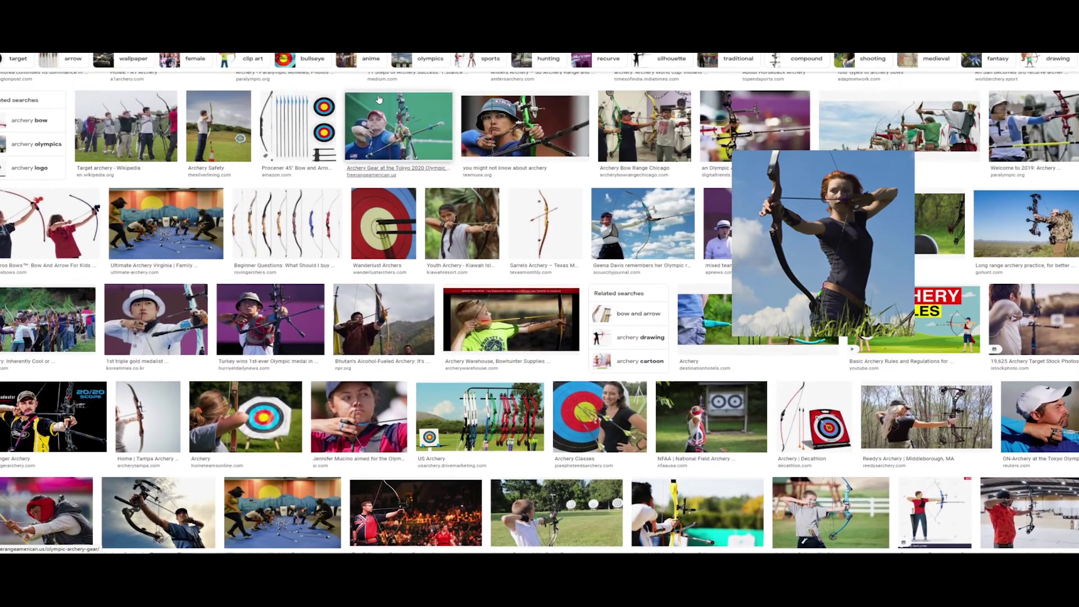
{"action": "scroll", "coordinate": [379, 99], "scroll_direction": "down", "scroll_amount": 1}
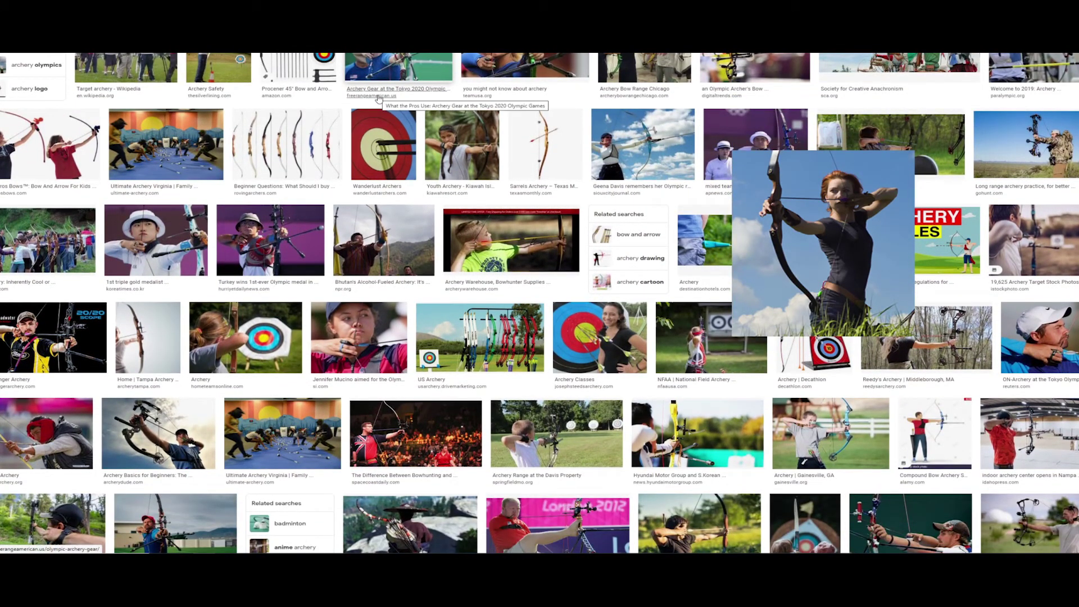
{"action": "scroll", "coordinate": [379, 99], "scroll_direction": "down", "scroll_amount": 1}
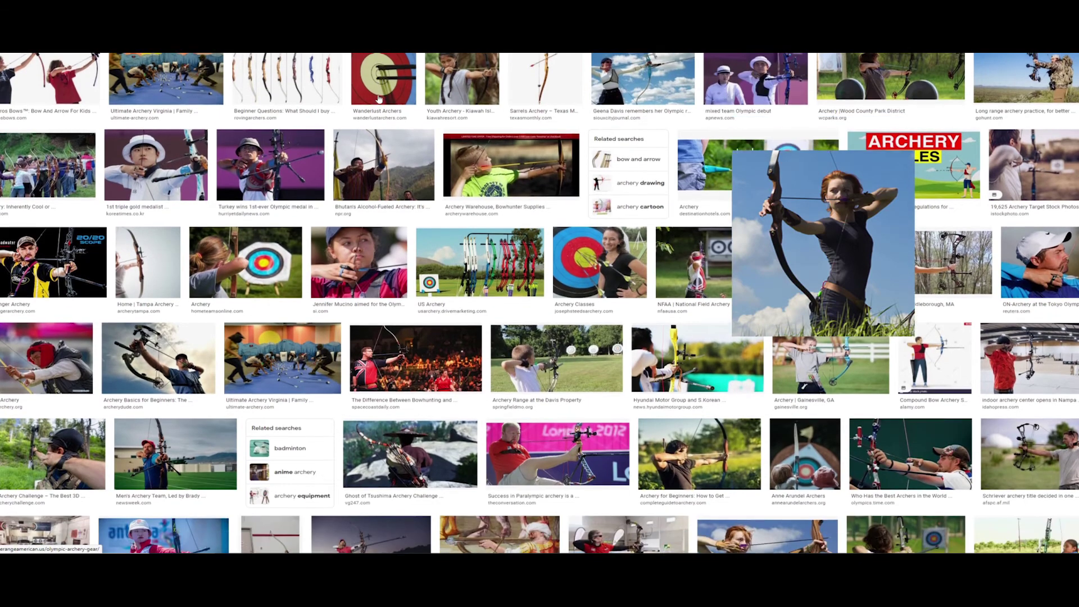
{"action": "scroll", "coordinate": [380, 99], "scroll_direction": "down", "scroll_amount": 1}
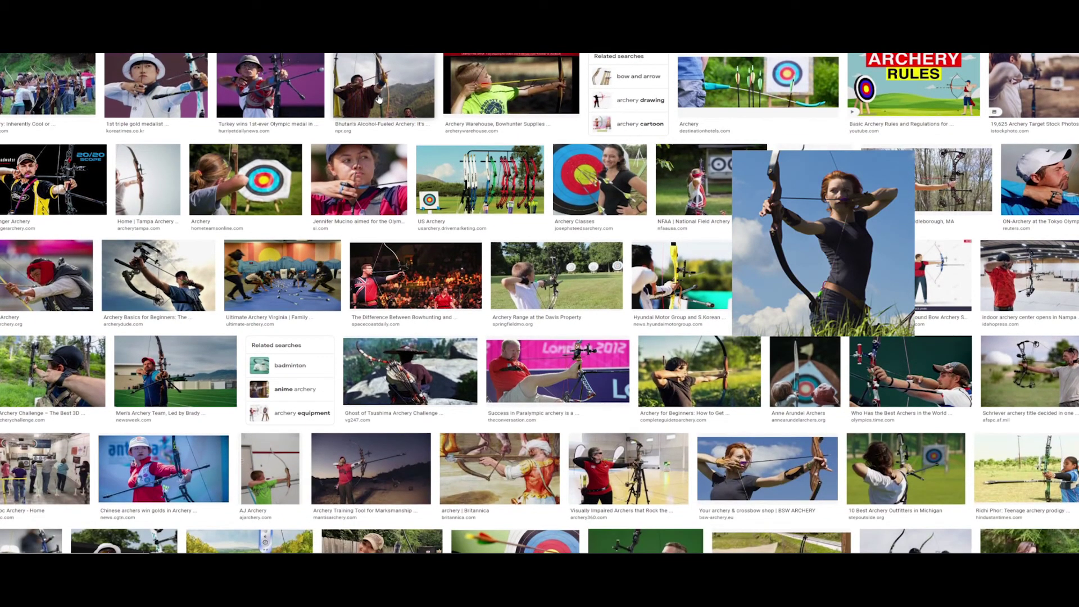
{"action": "scroll", "coordinate": [379, 99], "scroll_direction": "down", "scroll_amount": 1}
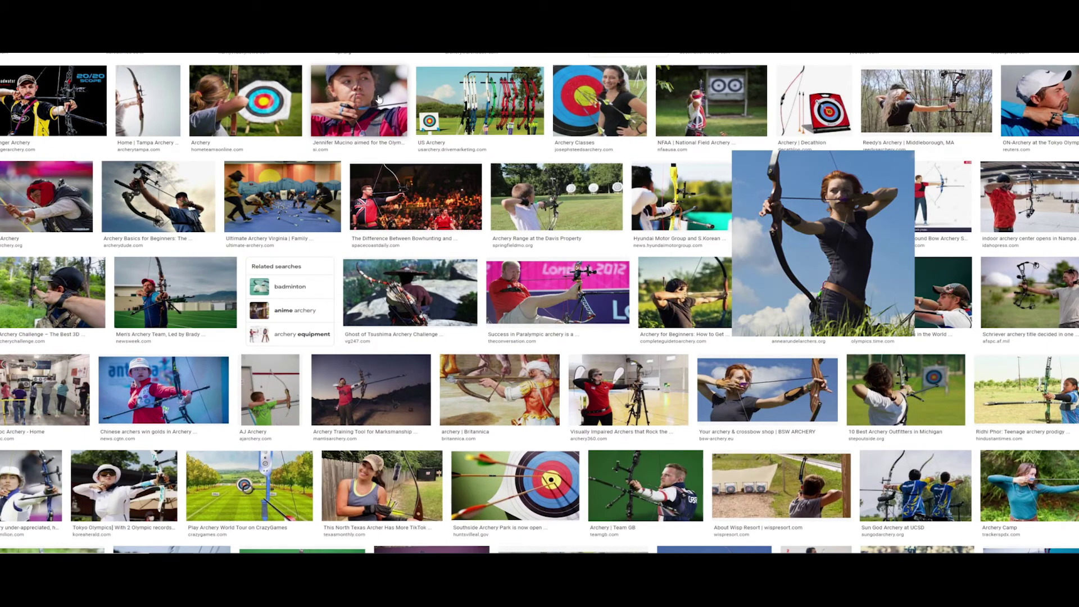
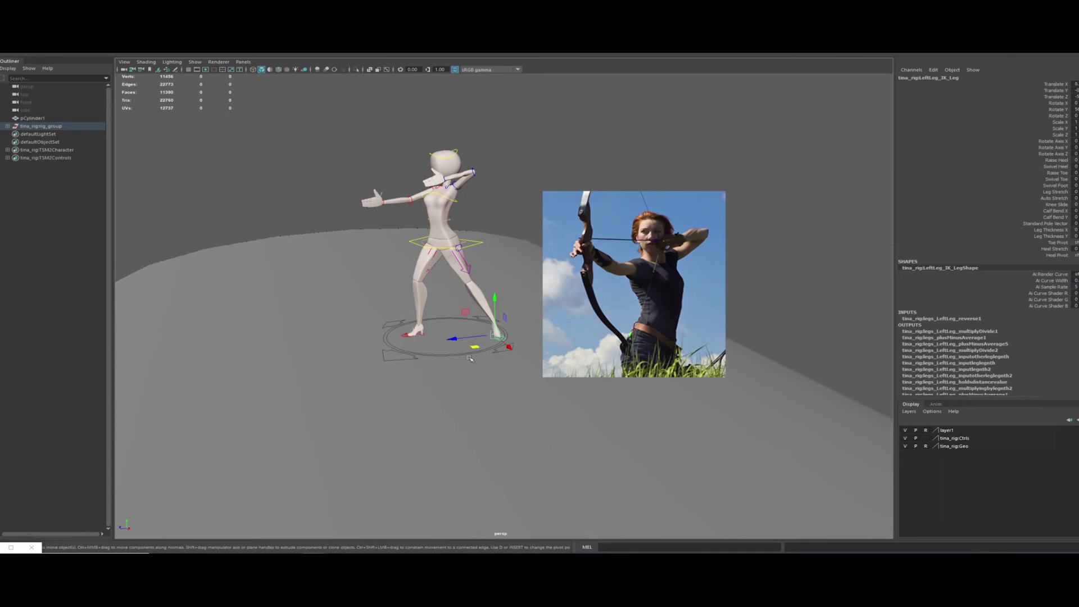
Step: Back in Maya, reposition the figure's left foot along the ground and adjust its rotation
{"action": "left_click_drag", "start_coordinate": [474, 347], "coordinate": [364, 351]}
{"action": "key", "text": "e"}
{"action": "left_click_drag", "start_coordinate": [321, 389], "coordinate": [319, 401]}
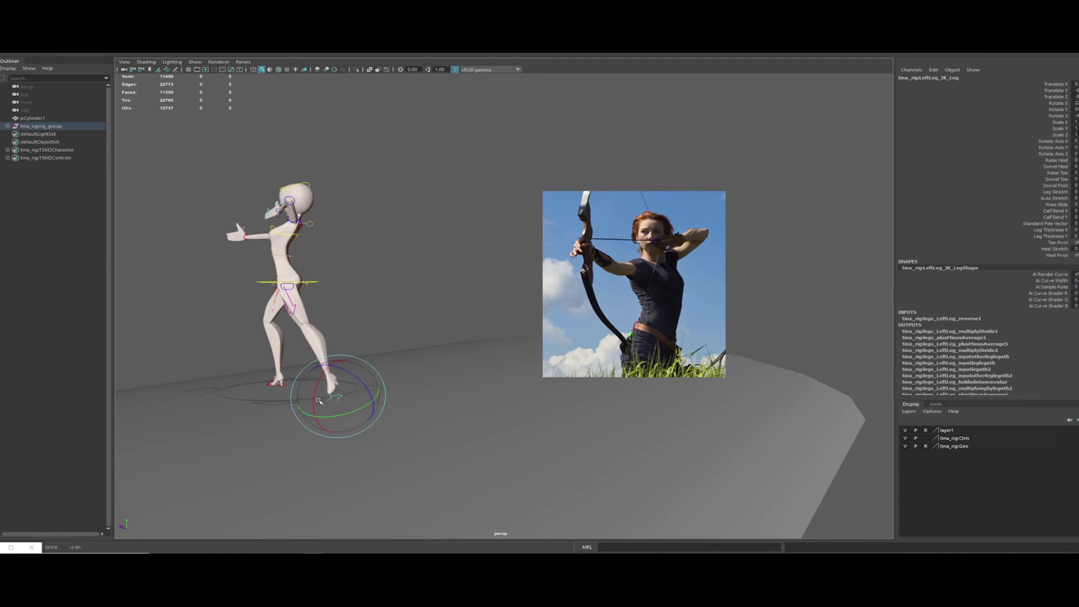
{"action": "left_click_drag", "start_coordinate": [336, 416], "coordinate": [320, 417]}
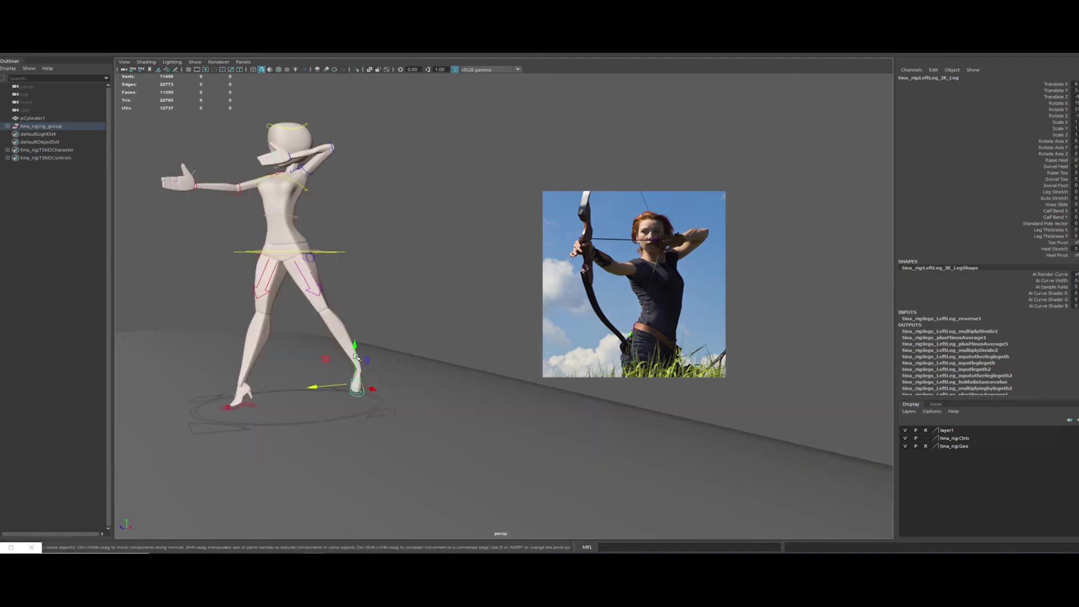
Step: Rotate the figure's upper body control at the hips to bring the torso closer to the archer reference
{"action": "right_click_drag", "start_coordinate": [242, 254], "coordinate": [466, 329], "text": "alt"}
{"action": "left_click_drag", "start_coordinate": [467, 329], "coordinate": [473, 329], "text": "alt"}
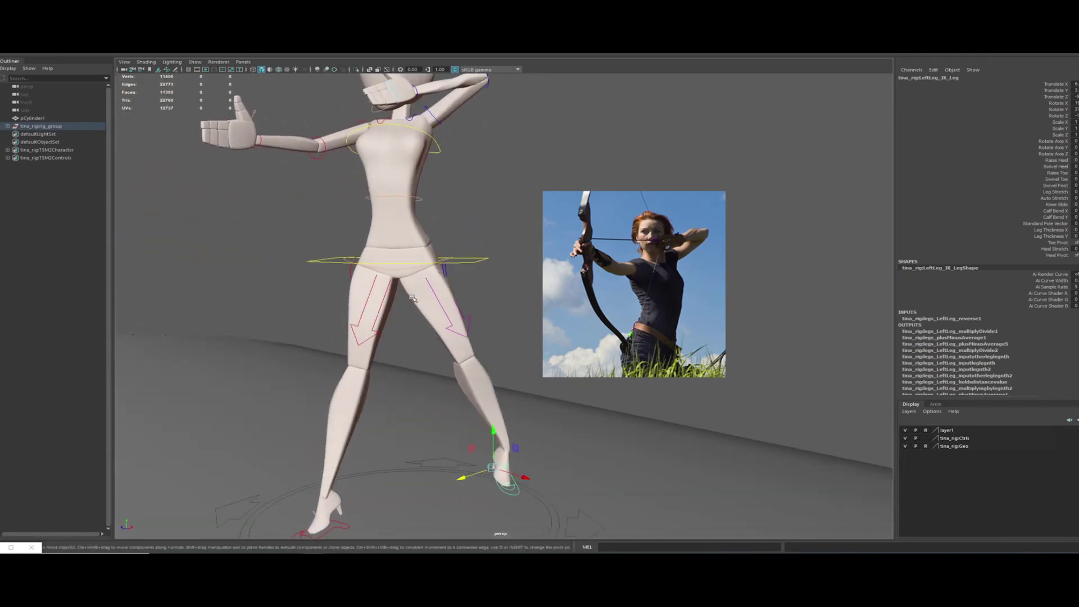
{"action": "left_click", "coordinate": [394, 271]}
{"action": "key", "text": "e"}
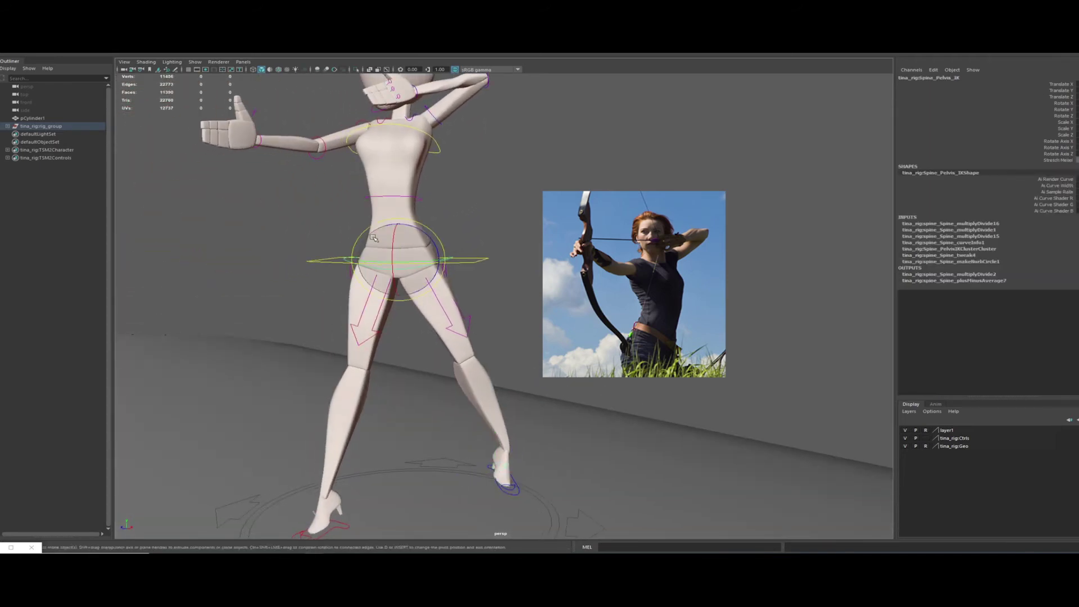
{"action": "left_click_drag", "start_coordinate": [379, 257], "coordinate": [360, 285], "text": "alt"}
{"action": "left_click", "coordinate": [447, 246]}
{"action": "left_click", "coordinate": [402, 312]}
{"action": "mouse_move", "coordinate": [404, 304]}
{"action": "left_mouse_down"}
{"action": "mouse_move", "coordinate": [394, 295]}
{"action": "mouse_move", "coordinate": [388, 309]}
{"action": "left_mouse_up"}
Step: Lower the whole figure with its main character control so the feet meet the curved ground
{"action": "right_click_drag", "start_coordinate": [387, 308], "coordinate": [335, 303], "text": "alt"}
{"action": "left_click_drag", "start_coordinate": [335, 303], "coordinate": [225, 297], "text": "alt"}
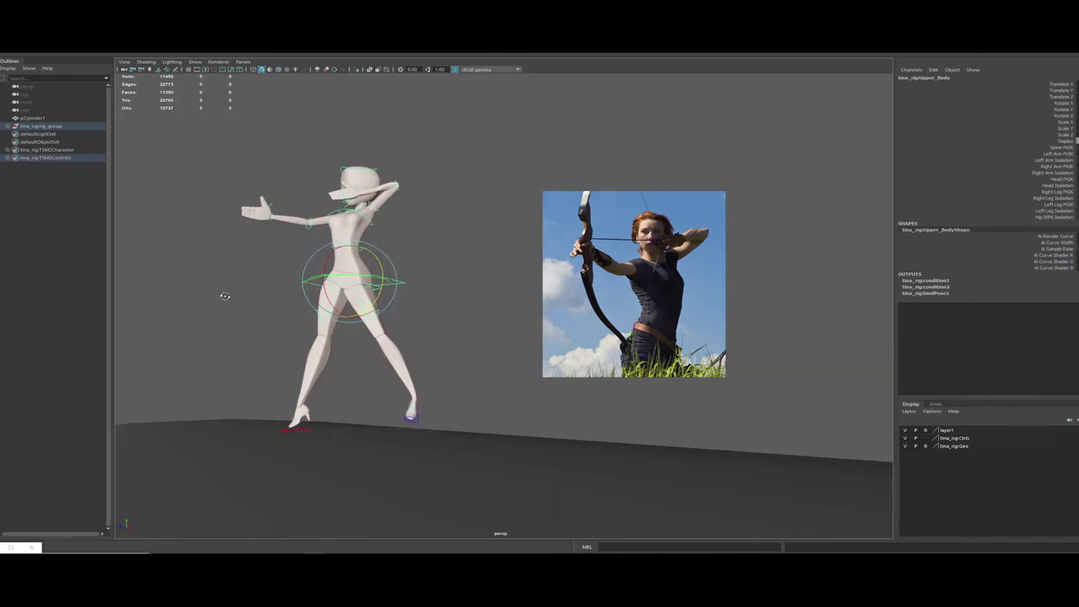
{"action": "left_click", "coordinate": [304, 434]}
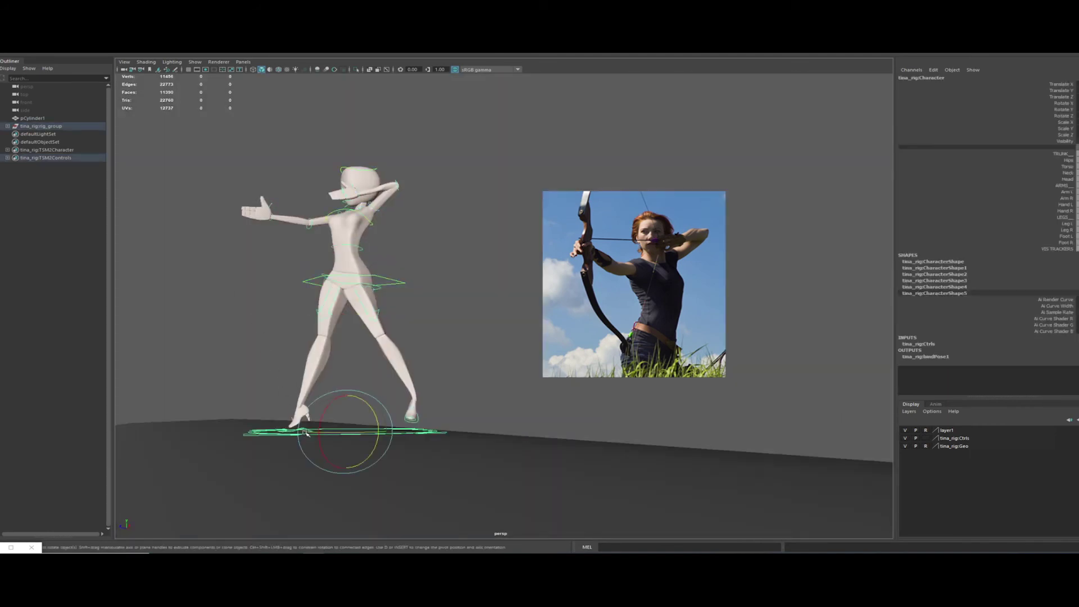
{"action": "key", "text": "w"}
{"action": "left_click_drag", "start_coordinate": [348, 398], "coordinate": [349, 404]}
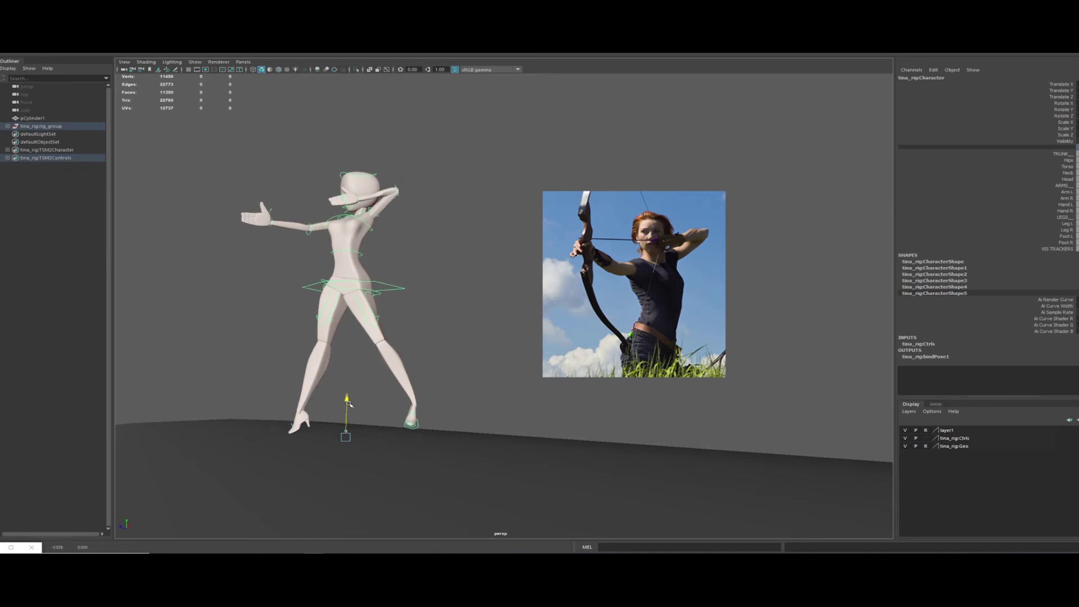
{"action": "mouse_move", "coordinate": [385, 411]}
{"action": "left_mouse_down", "text": "alt"}
{"action": "mouse_move", "coordinate": [284, 436]}
{"action": "mouse_move", "coordinate": [393, 412]}
{"action": "mouse_move", "coordinate": [346, 419]}
{"action": "mouse_move", "coordinate": [376, 421]}
{"action": "left_mouse_up", "text": "alt"}
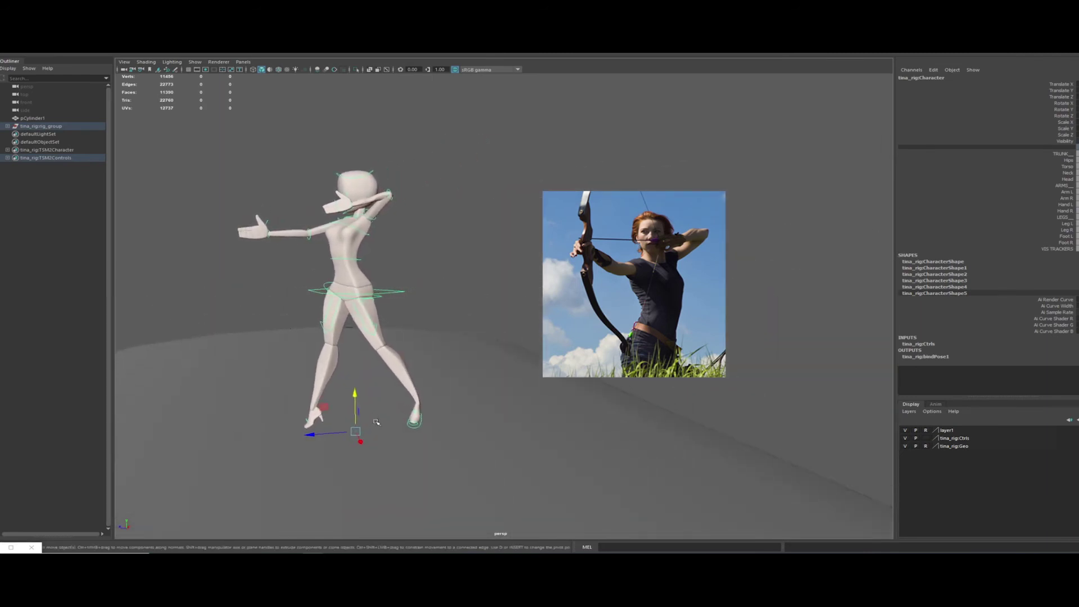
Step: Rotate the left leg's pole vector control at the thigh to turn the knee direction
{"action": "left_click", "coordinate": [366, 302]}
{"action": "key", "text": "e"}
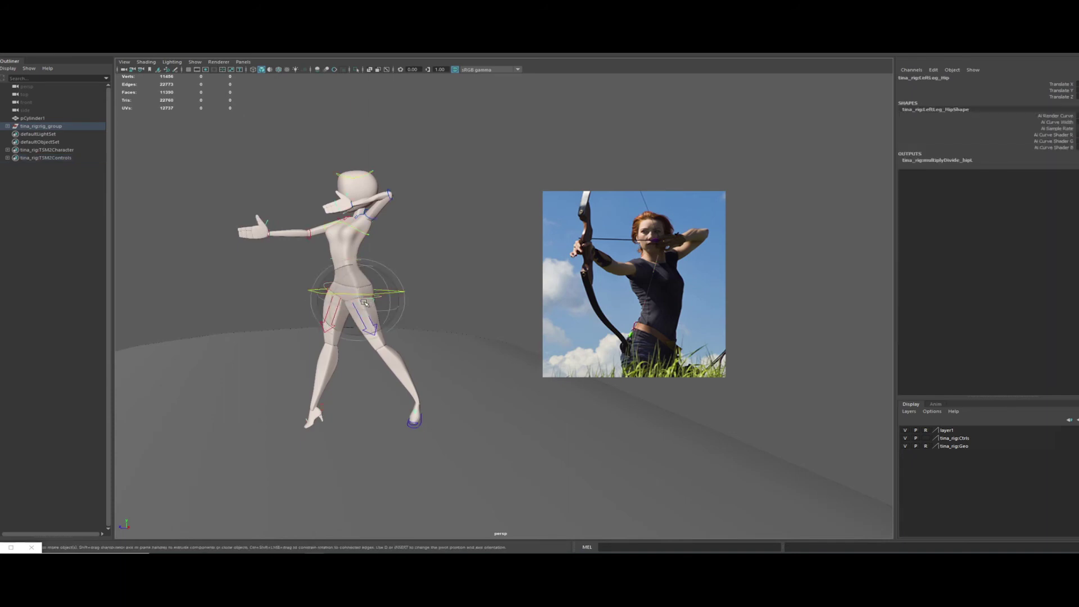
{"action": "left_click", "coordinate": [450, 297]}
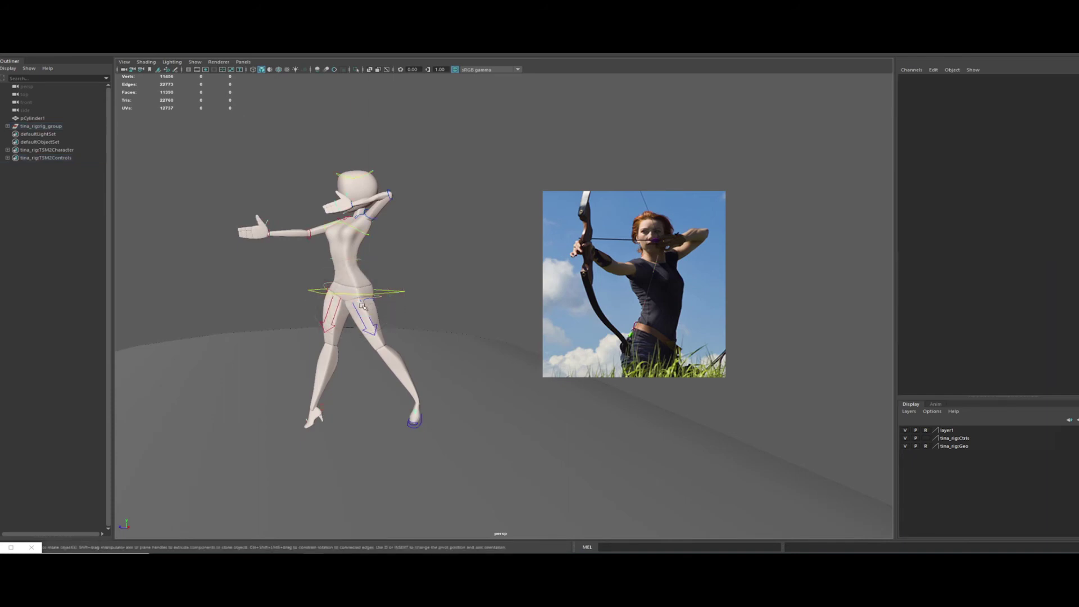
{"action": "left_click", "coordinate": [369, 306]}
{"action": "left_click_drag", "start_coordinate": [369, 292], "coordinate": [378, 290]}
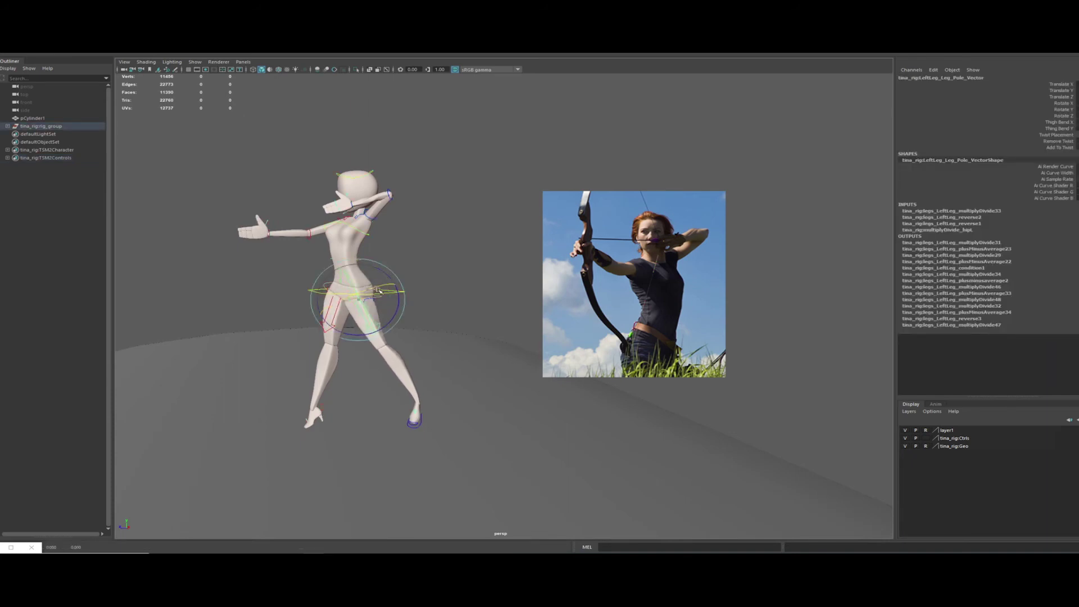
Step: Rotate the left foot's IK control to angle the foot outward, checking it against the knee control
{"action": "left_click", "coordinate": [410, 430]}
{"action": "left_click", "coordinate": [413, 426]}
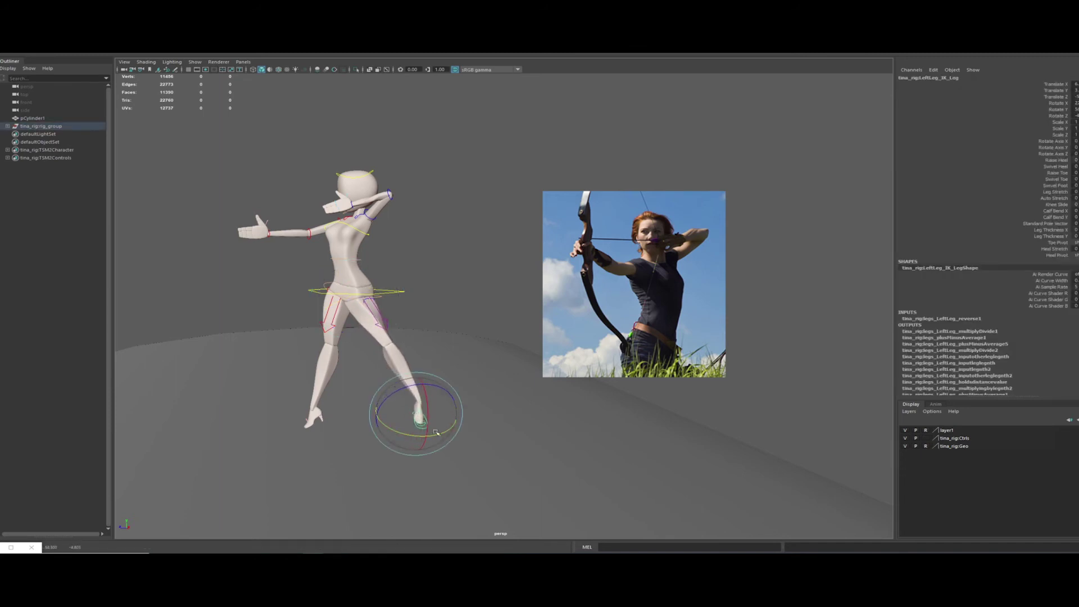
{"action": "left_click", "coordinate": [379, 328]}
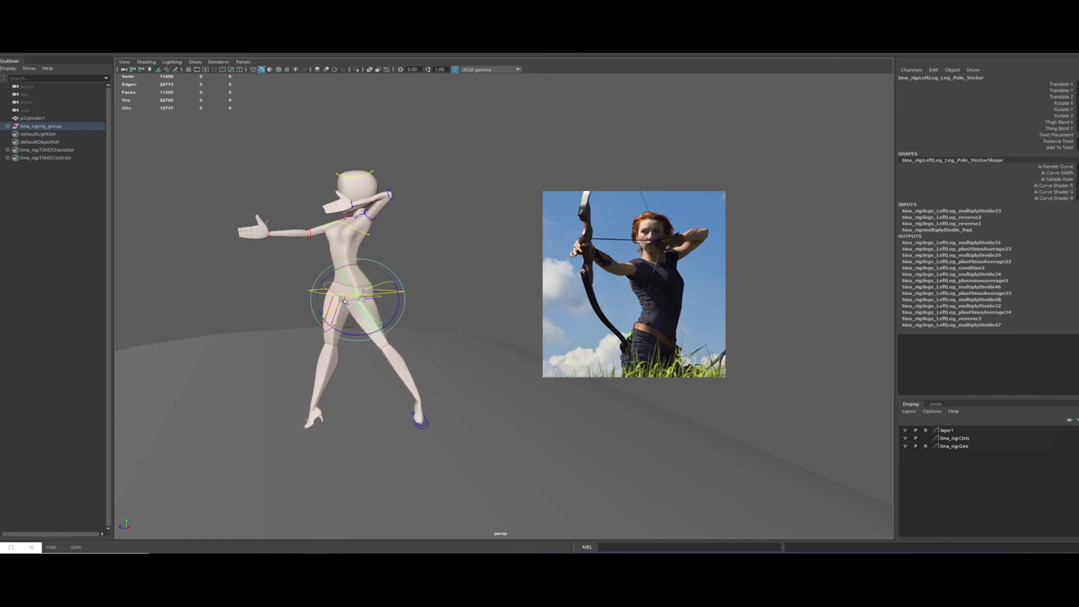
{"action": "left_click", "coordinate": [421, 416]}
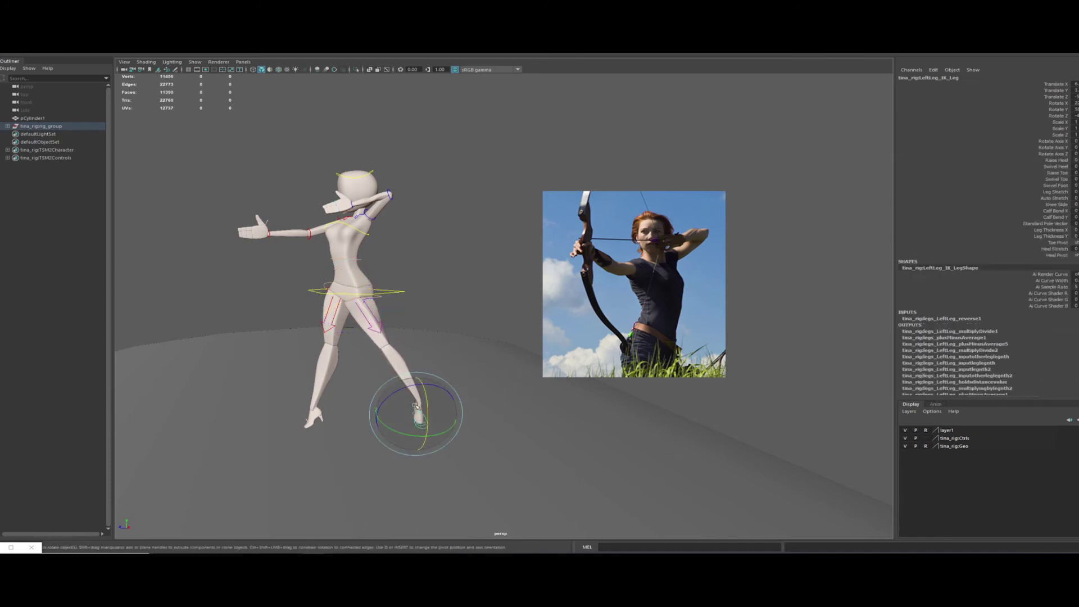
{"action": "left_click_drag", "start_coordinate": [392, 396], "coordinate": [379, 295]}
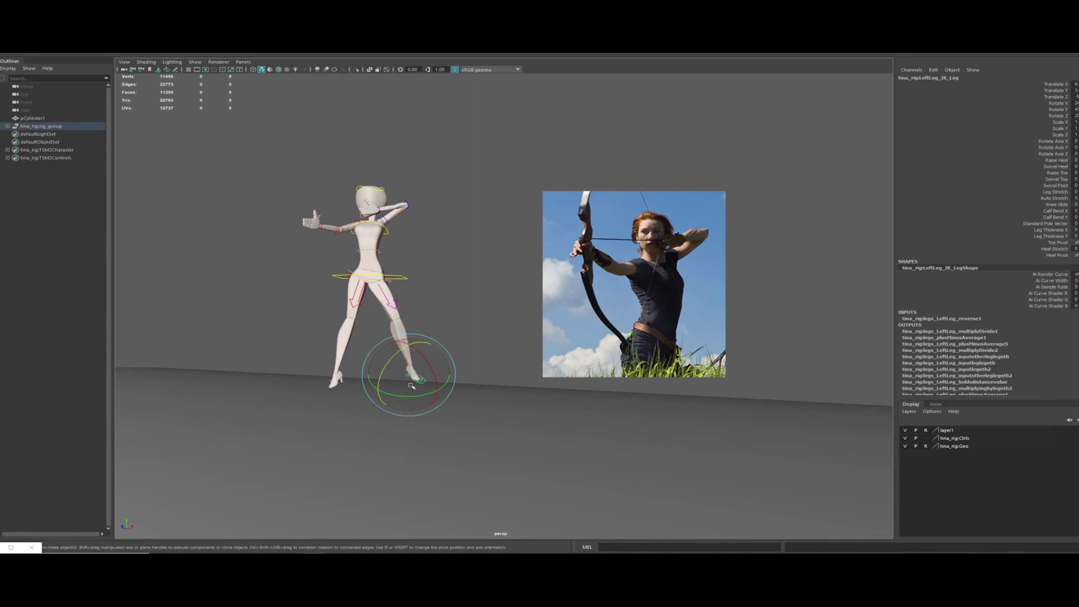
Step: Move the left foot into place on the ground and shift the right foot outward to widen the stance
{"action": "key", "text": "w"}
{"action": "left_click_drag", "start_coordinate": [407, 375], "coordinate": [395, 420]}
{"action": "key", "text": "4"}
{"action": "left_click", "coordinate": [464, 372]}
{"action": "left_click_drag", "start_coordinate": [489, 372], "coordinate": [504, 370]}
{"action": "key", "text": "5"}
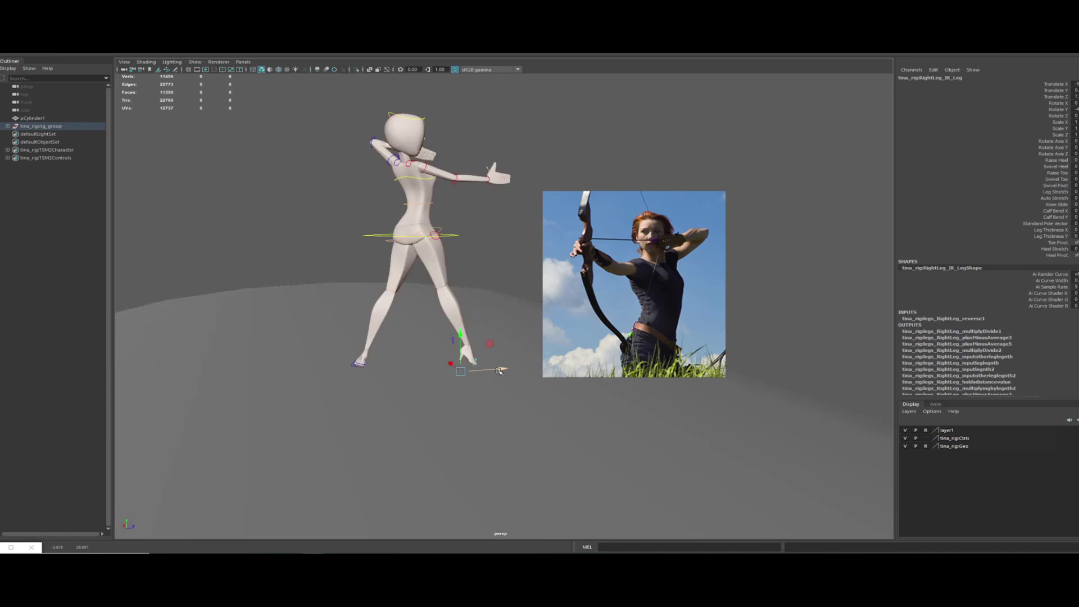
Step: Examine the figure's stance and foot placement from several angles against the archer photo
{"action": "left_click_drag", "start_coordinate": [496, 372], "coordinate": [379, 373], "text": "alt"}
{"action": "middle_click_drag", "start_coordinate": [379, 379], "coordinate": [405, 446], "text": "alt"}
{"action": "right_click_drag", "start_coordinate": [405, 446], "coordinate": [462, 455], "text": "alt"}
{"action": "middle_click_drag", "start_coordinate": [348, 400], "coordinate": [399, 401], "text": "alt"}
{"action": "left_click_drag", "start_coordinate": [399, 401], "coordinate": [405, 401], "text": "alt"}
{"action": "right_click_drag", "start_coordinate": [405, 401], "coordinate": [508, 421], "text": "alt"}
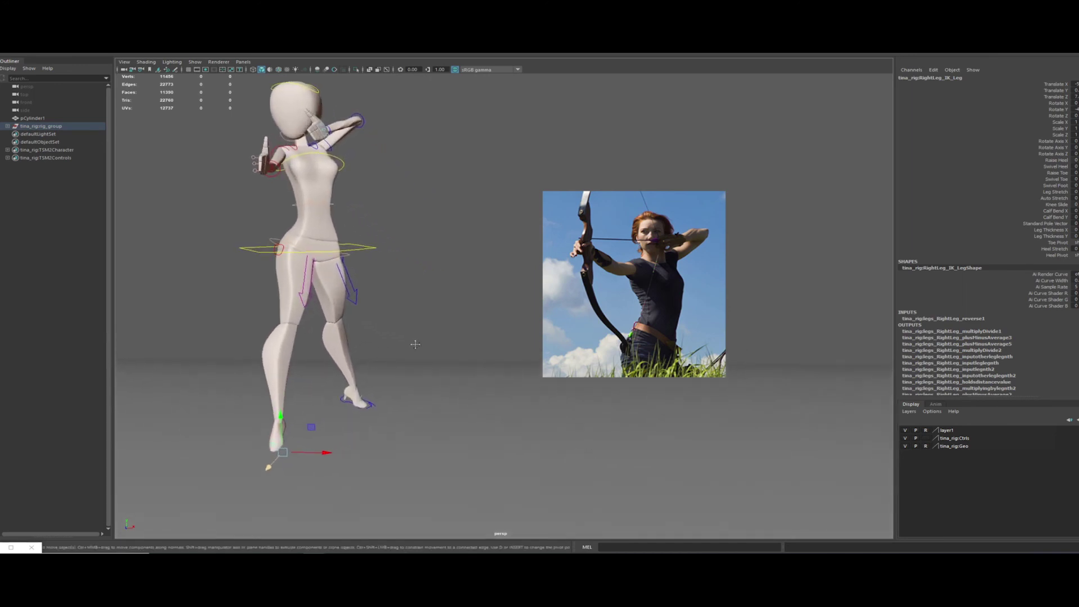
{"action": "middle_click_drag", "start_coordinate": [415, 344], "coordinate": [470, 407], "text": "alt"}
{"action": "left_click_drag", "start_coordinate": [470, 407], "coordinate": [441, 419], "text": "alt"}
{"action": "right_click_drag", "start_coordinate": [441, 419], "coordinate": [418, 392], "text": "alt"}
{"action": "middle_click_drag", "start_coordinate": [419, 392], "coordinate": [354, 381], "text": "alt"}
{"action": "left_click_drag", "start_coordinate": [354, 382], "coordinate": [336, 392], "text": "alt"}
{"action": "right_click_drag", "start_coordinate": [509, 409], "coordinate": [629, 426], "text": "alt"}
{"action": "middle_click_drag", "start_coordinate": [435, 313], "coordinate": [426, 324], "text": "alt"}
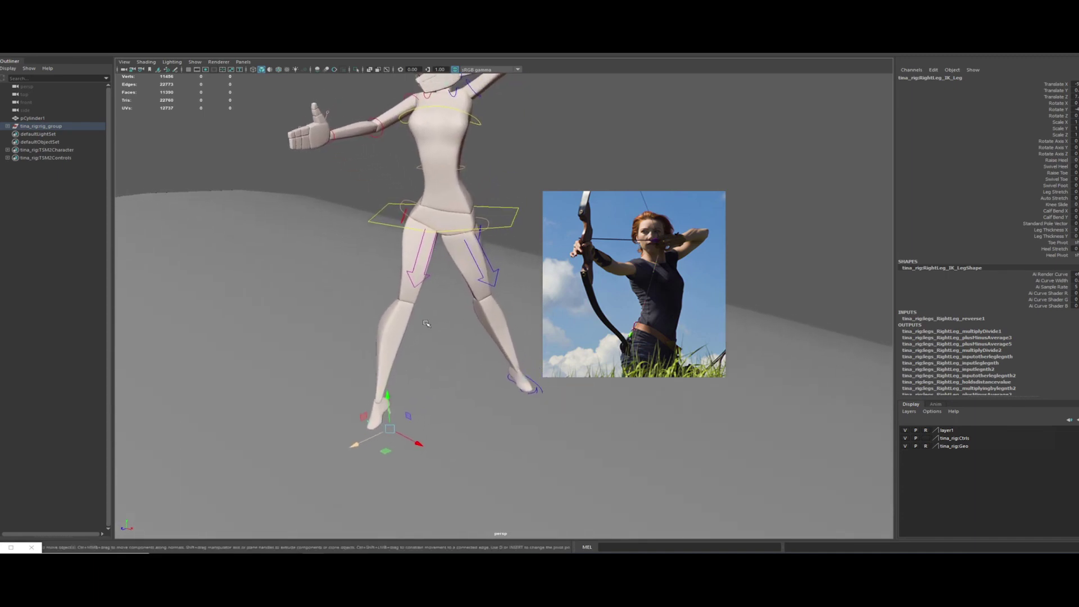
Step: Rotate the figure's pelvis control to tilt and twist the hips like the archer's
{"action": "left_click", "coordinate": [477, 226]}
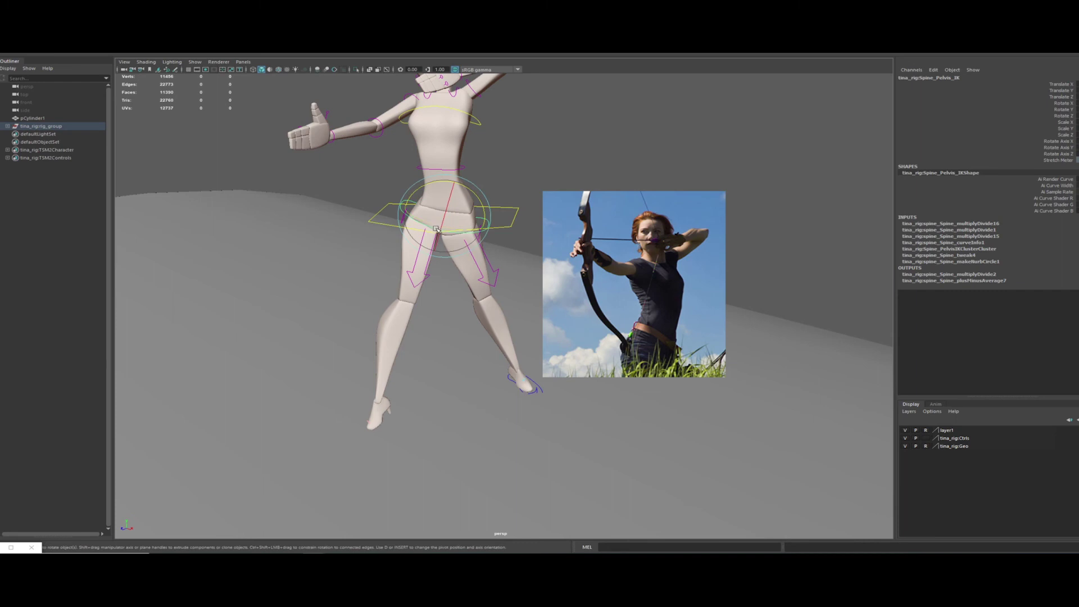
{"action": "key", "text": "e"}
{"action": "left_click_drag", "start_coordinate": [460, 233], "coordinate": [420, 194]}
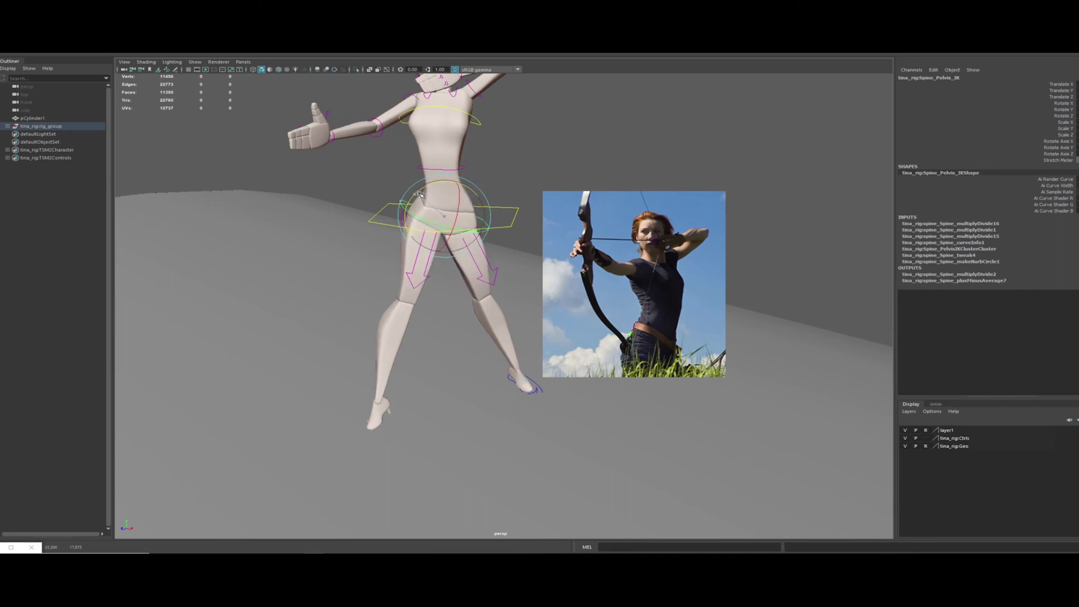
{"action": "left_click_drag", "start_coordinate": [445, 228], "coordinate": [367, 249], "text": "alt"}
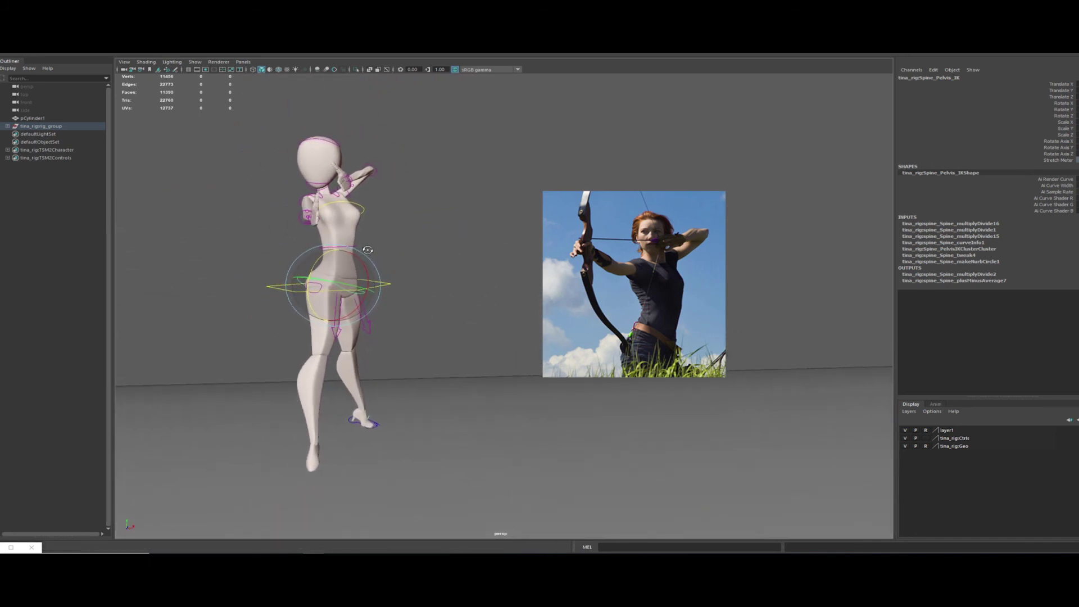
Step: Move the second, T-posed figure sideways by its main character control so it stands clear of the posed archer
{"action": "scroll", "coordinate": [240, 252], "scroll_direction": "down", "scroll_amount": 2}
{"action": "left_click_drag", "start_coordinate": [275, 287], "coordinate": [359, 277], "text": "alt"}
{"action": "scroll", "coordinate": [349, 342], "scroll_direction": "down", "scroll_amount": 6}
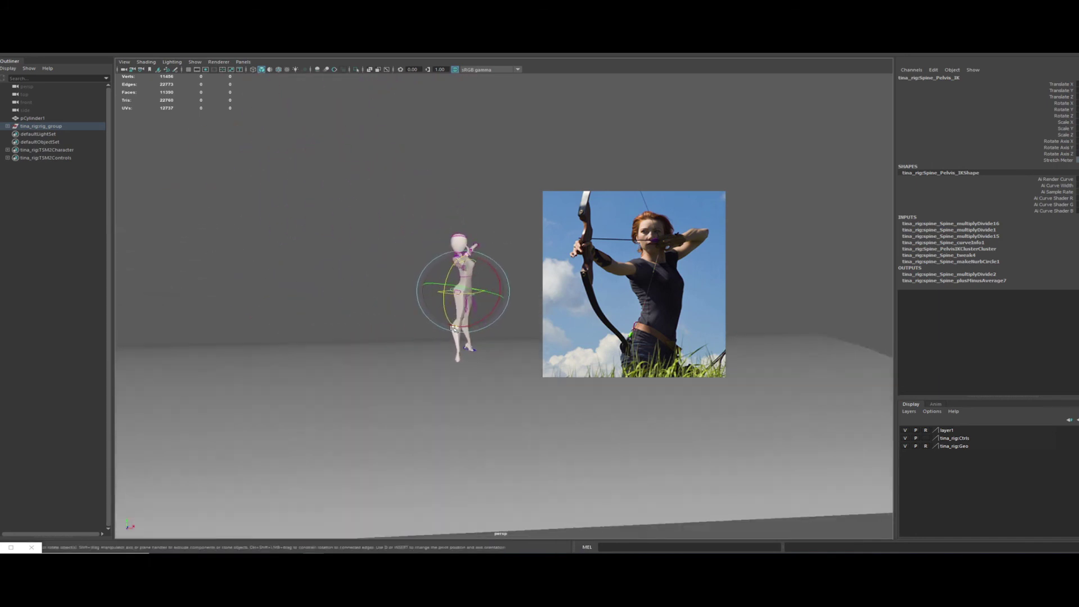
{"action": "left_click_drag", "start_coordinate": [349, 343], "coordinate": [266, 329], "text": "alt"}
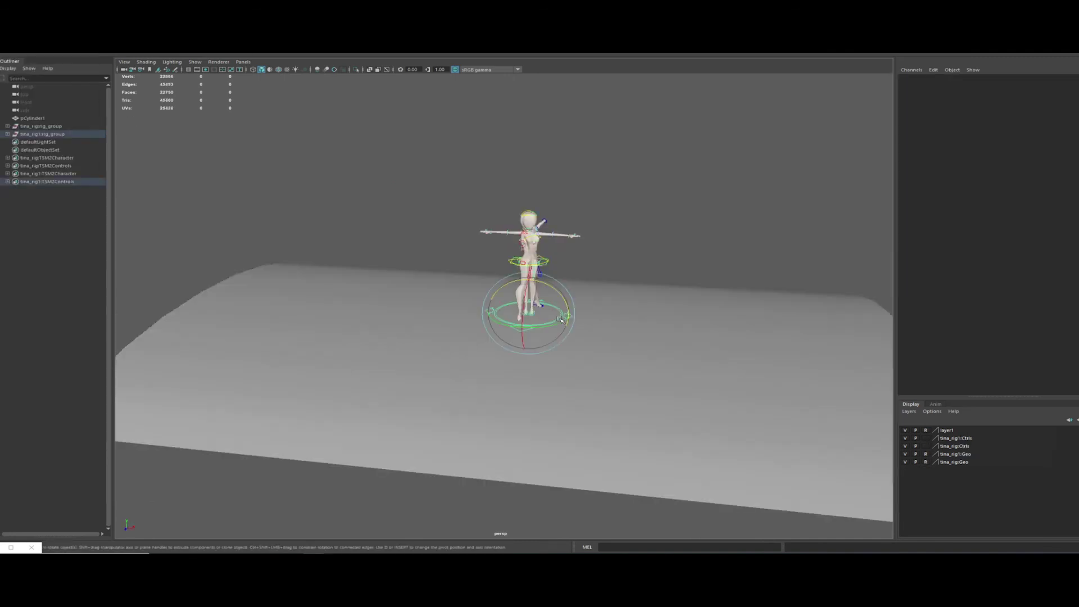
{"action": "left_click", "coordinate": [560, 319]}
{"action": "key", "text": "w"}
{"action": "left_click_drag", "start_coordinate": [573, 317], "coordinate": [486, 320]}
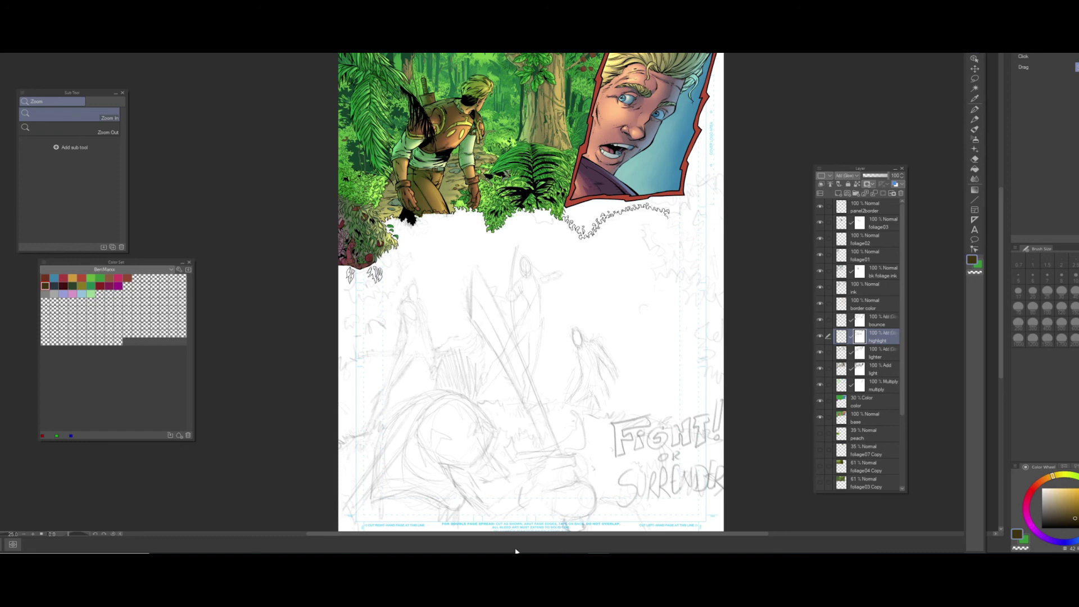
Step: Back in Maya, try duplicating the second figure's main control and moving the copy sideways, and undo it
{"action": "left_click", "coordinate": [371, 517]}
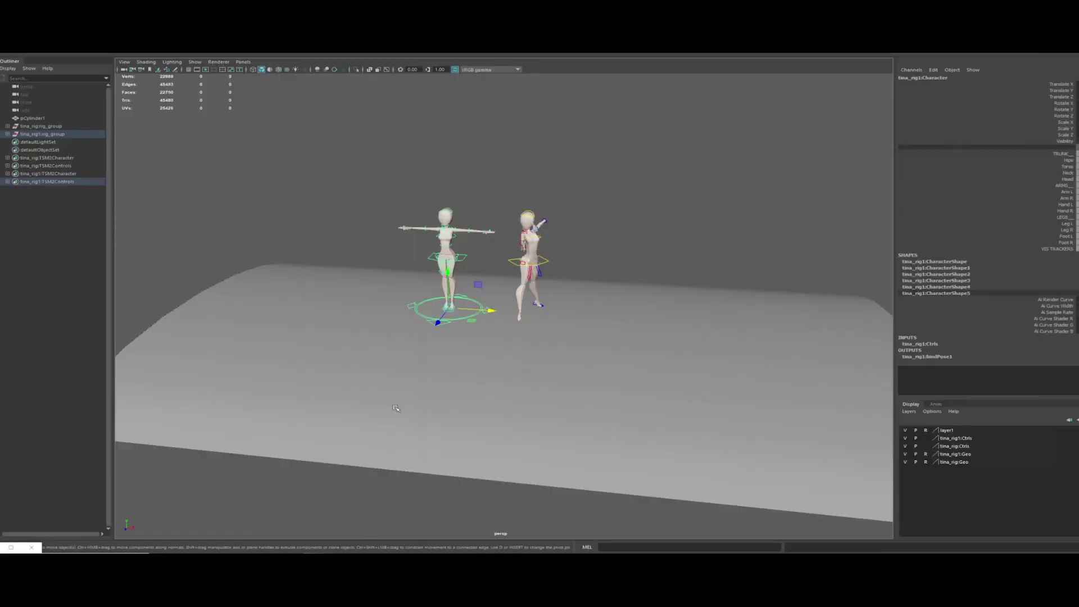
{"action": "left_click_drag", "start_coordinate": [412, 357], "coordinate": [525, 404], "text": "alt"}
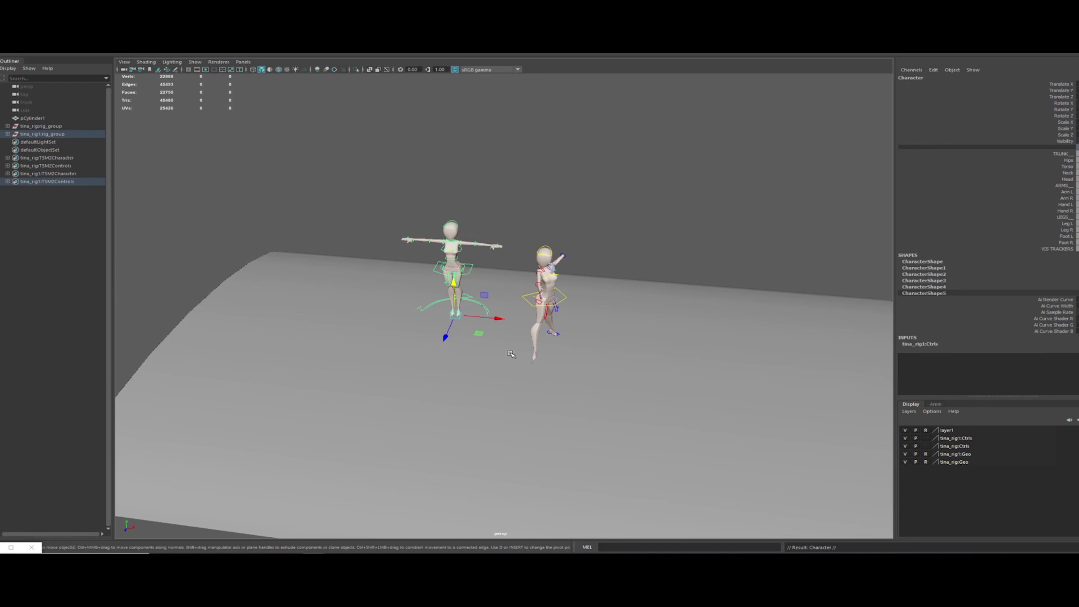
{"action": "left_click_drag", "start_coordinate": [495, 332], "coordinate": [679, 333]}
{"action": "key", "text": "ctrl+z"}
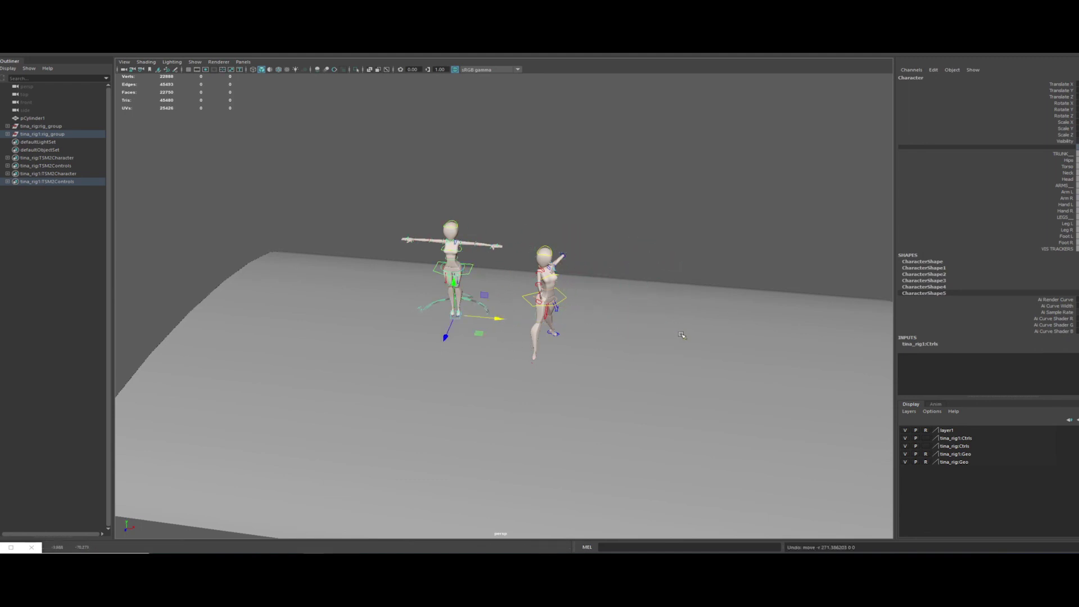
{"action": "key", "text": "ctrl+z"}
{"action": "key", "text": "ctrl+z"}
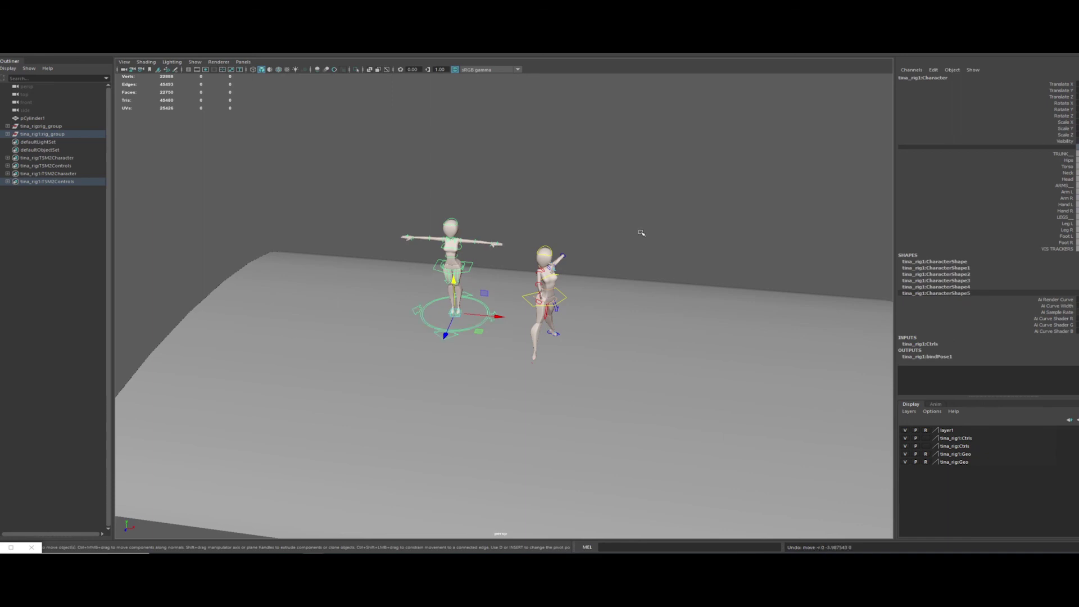
Step: Clear the selection and bring another copy of the Tina figure rig into the scene
{"action": "key", "text": "q"}
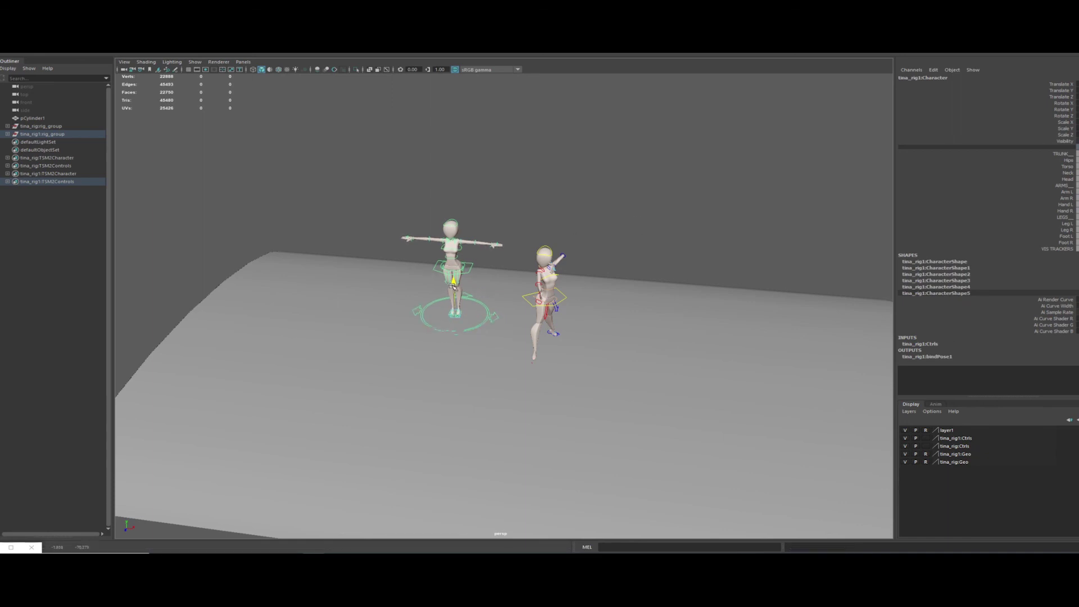
{"action": "left_click", "coordinate": [466, 181]}
{"action": "left_click", "coordinate": [4, 54]}
{"action": "left_click", "coordinate": [25, 222]}
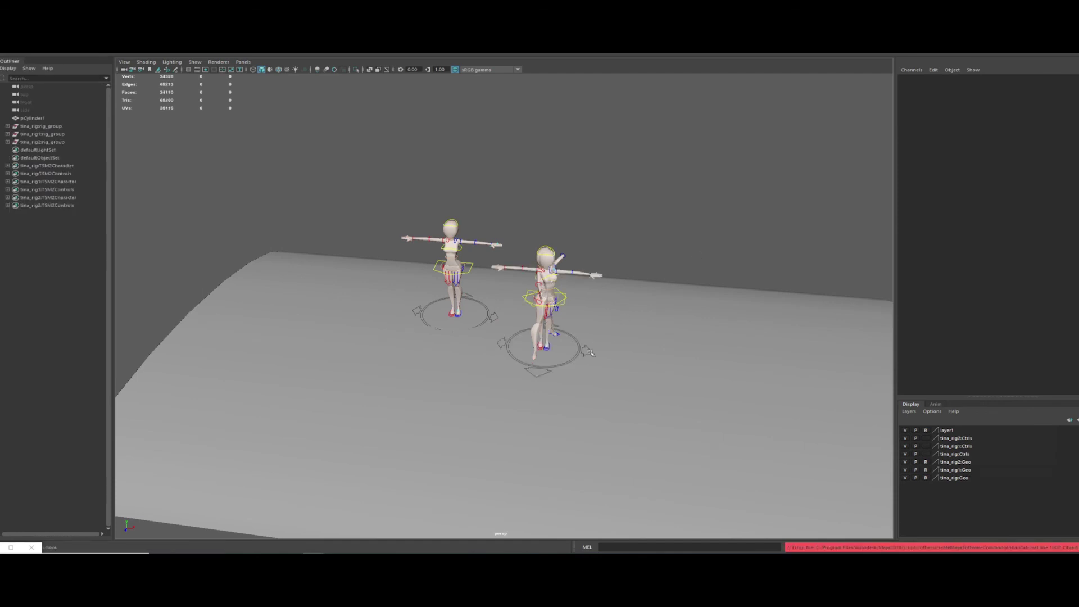
Step: Move the third figure to the archer's other side with its main control and lower it onto the ground
{"action": "left_click", "coordinate": [581, 355]}
{"action": "left_click_drag", "start_coordinate": [586, 352], "coordinate": [656, 372]}
{"action": "left_click_drag", "start_coordinate": [546, 363], "coordinate": [360, 336], "text": "alt"}
{"action": "middle_click_drag", "start_coordinate": [471, 426], "coordinate": [494, 406]}
{"action": "left_click_drag", "start_coordinate": [493, 406], "coordinate": [546, 349], "text": "alt"}
{"action": "left_click_drag", "start_coordinate": [529, 342], "coordinate": [524, 325], "text": "alt"}
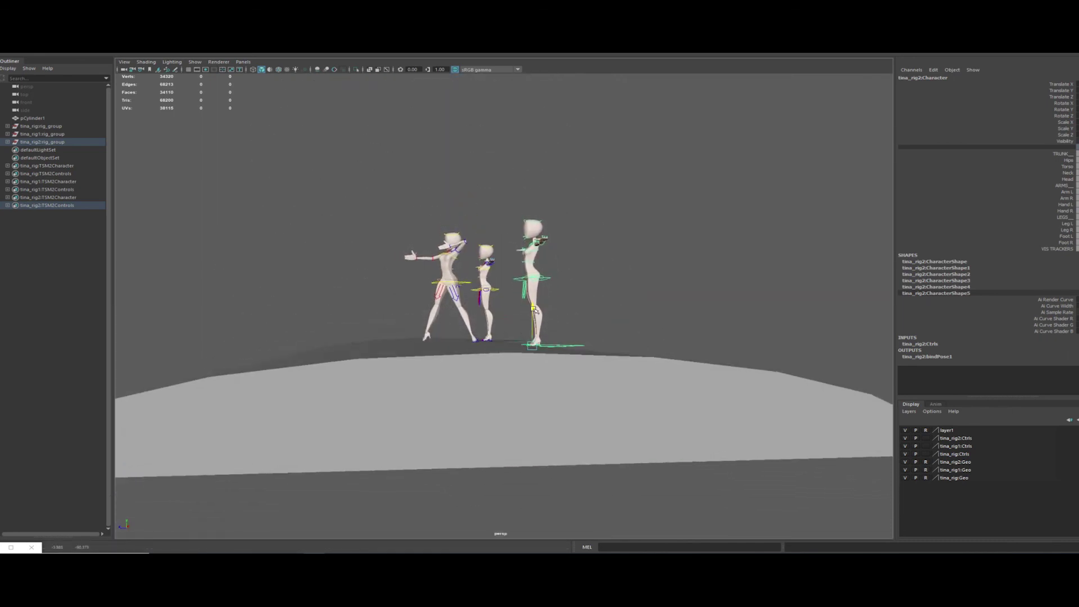
{"action": "left_click_drag", "start_coordinate": [533, 308], "coordinate": [605, 343], "text": "alt"}
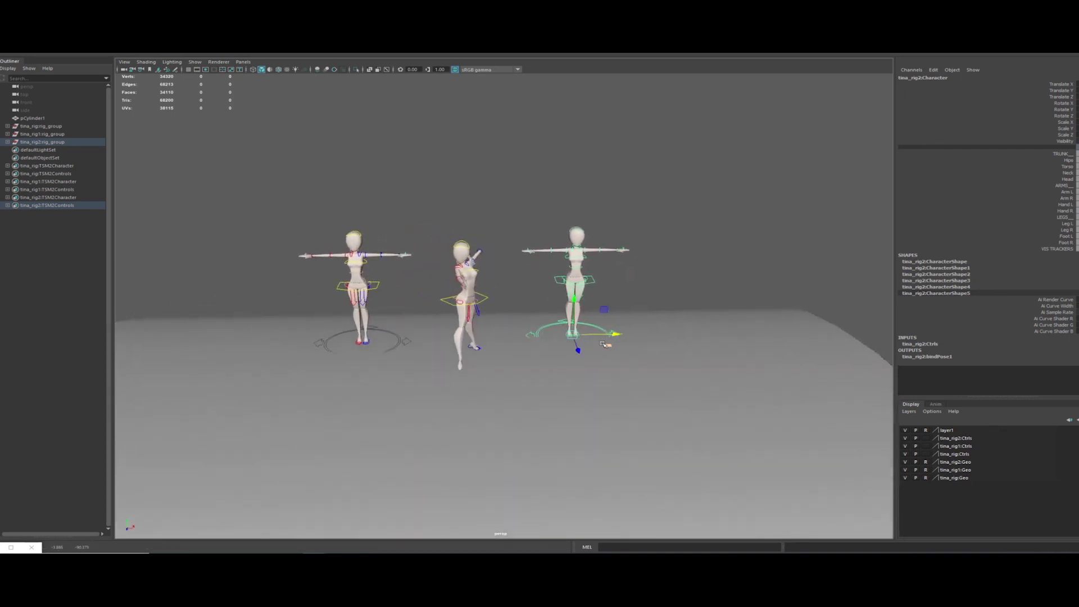